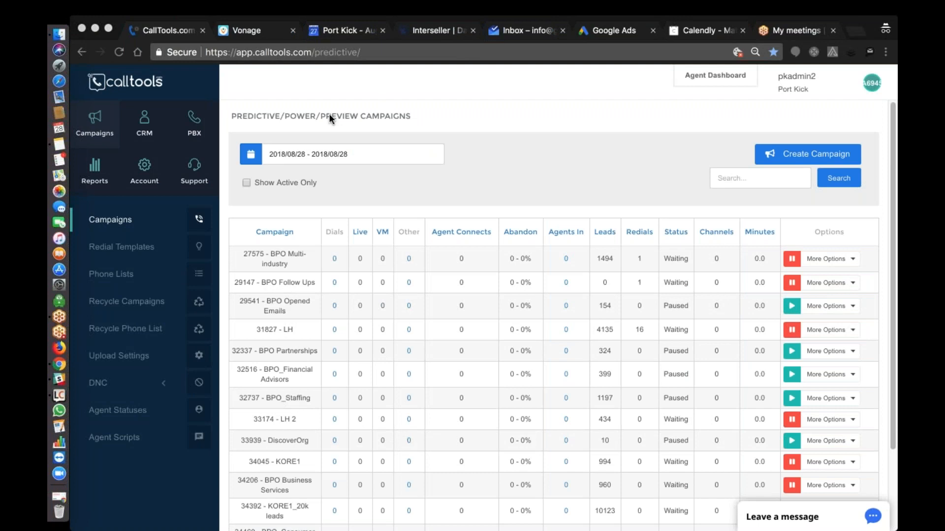
- Open the BPO Follow Ups campaign for editing from the campaigns list
scroll(329, 113, "down", 5)
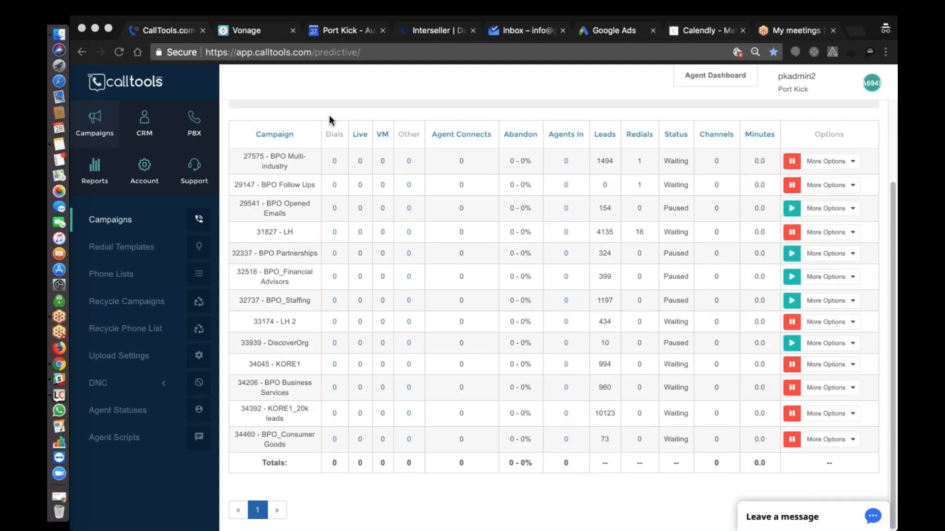
scroll(328, 114, "up", 4)
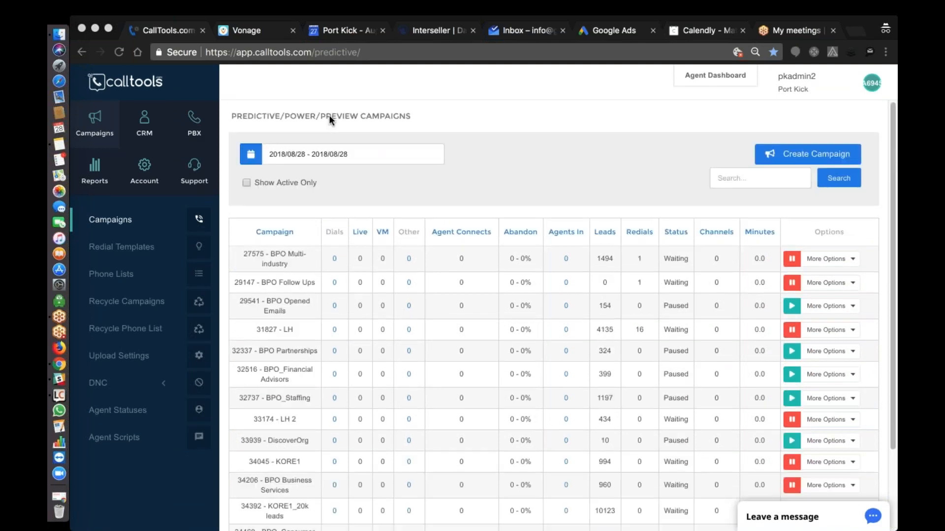
scroll(467, 161, "down", 3)
scroll(468, 167, "down", 1)
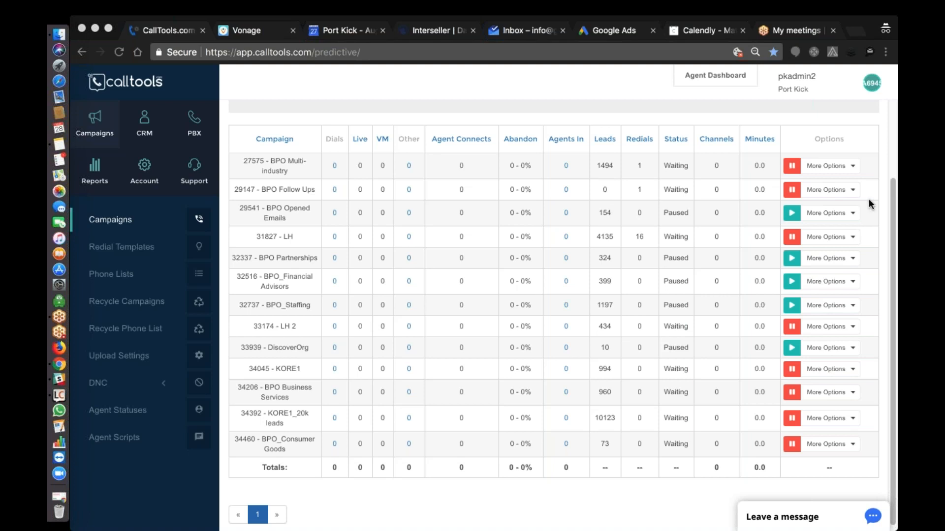
left_click(827, 190)
left_click(826, 190)
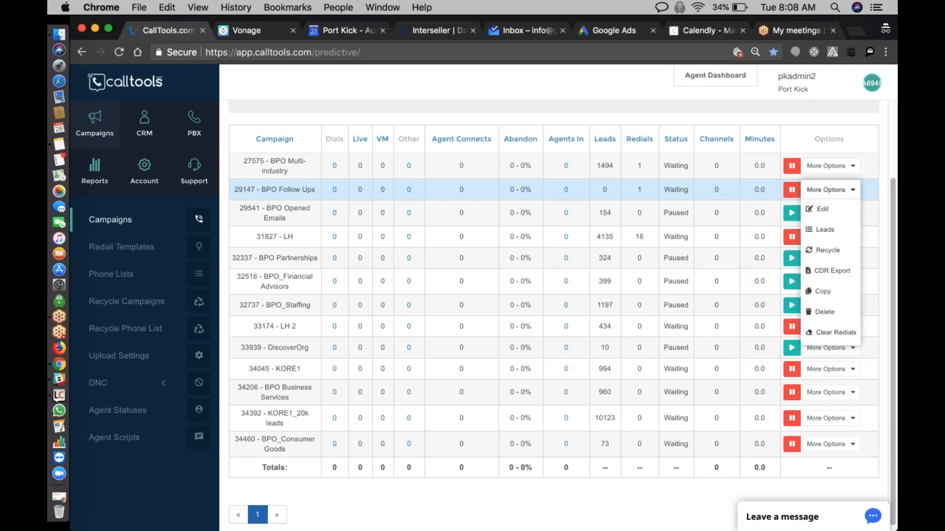
left_click(845, 214)
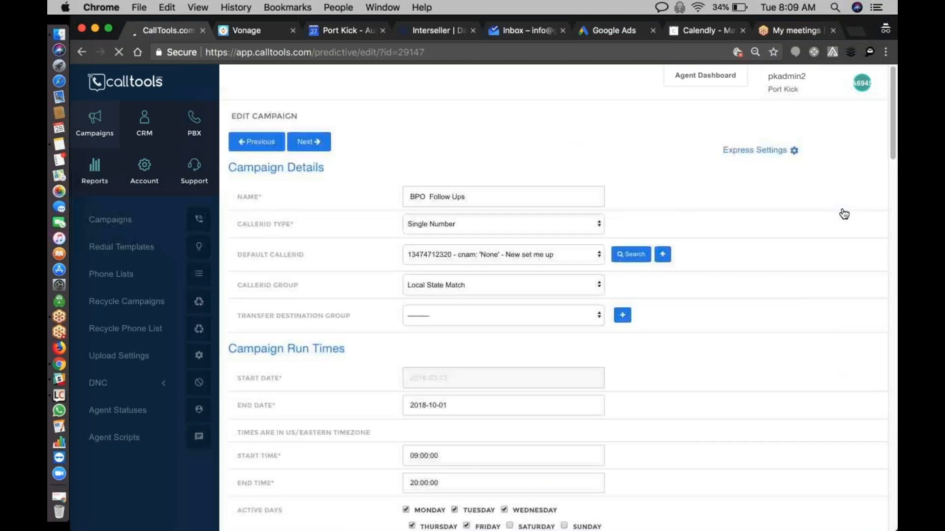
- Review the campaign's available default caller ID numbers and its caller ID type options without changing either
scroll(745, 175, "down", 1)
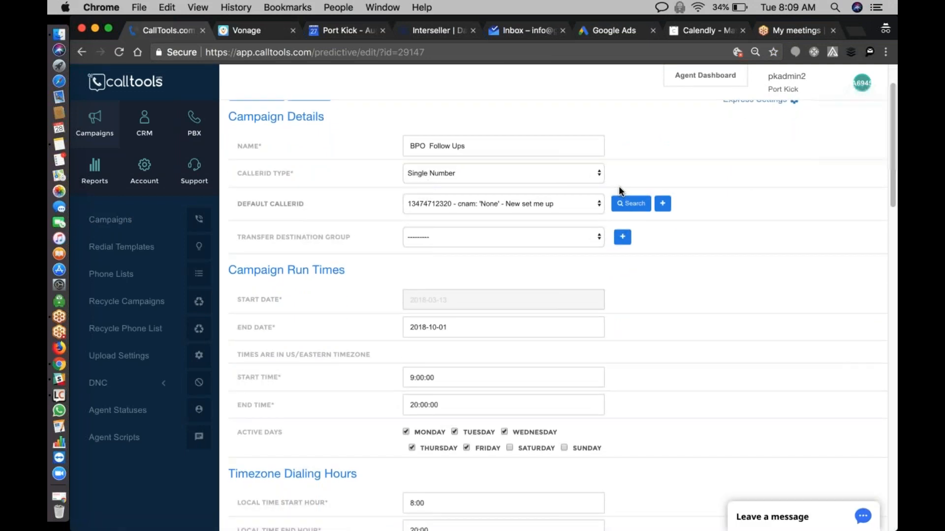
left_click(520, 205)
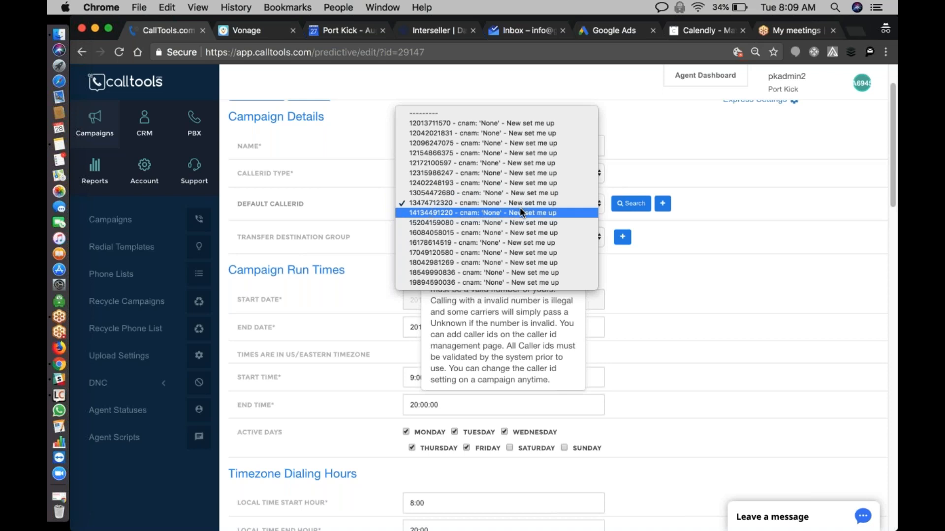
left_click(344, 194)
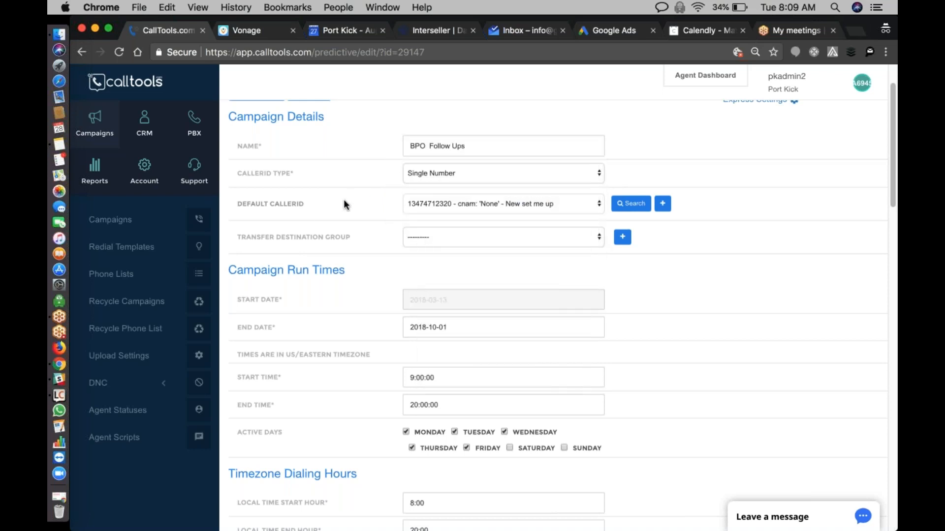
left_click(481, 206)
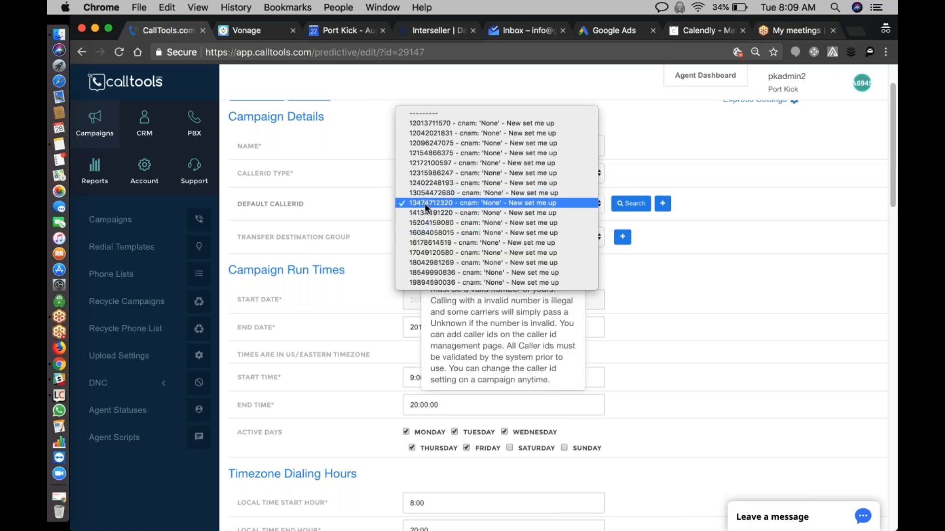
left_click(374, 202)
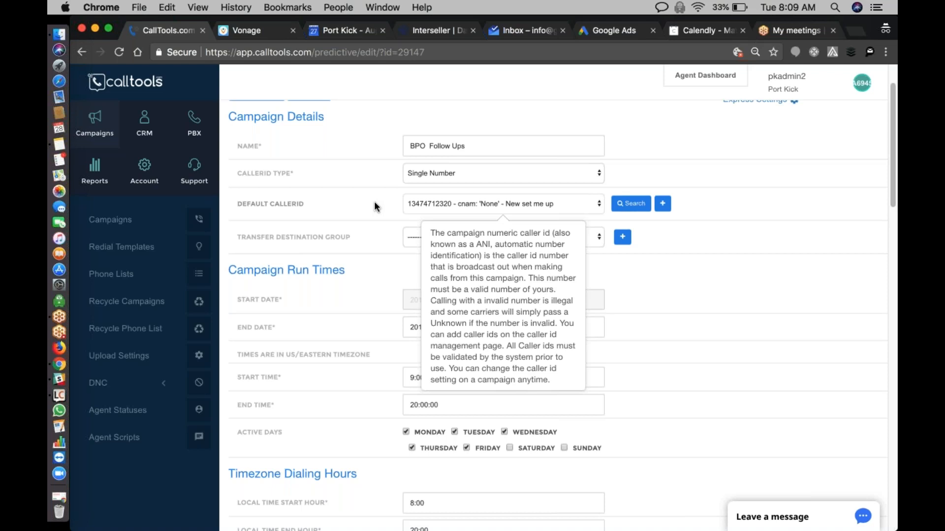
left_click(443, 174)
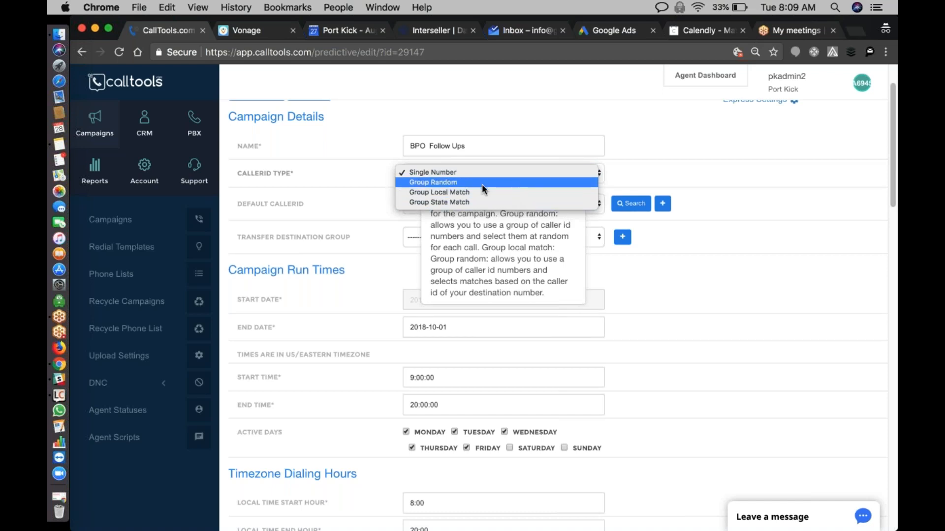
left_click(351, 179)
mouse_move(421, 207)
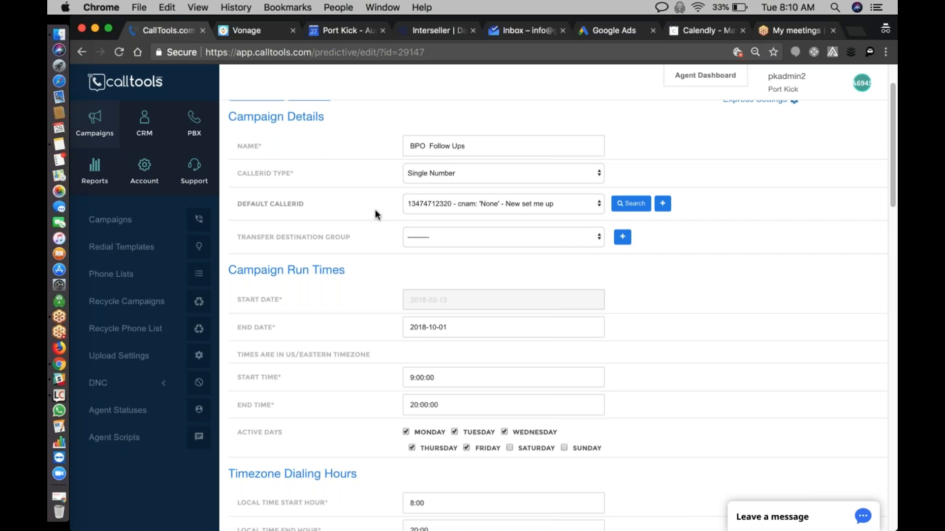
scroll(375, 211, "down", 1)
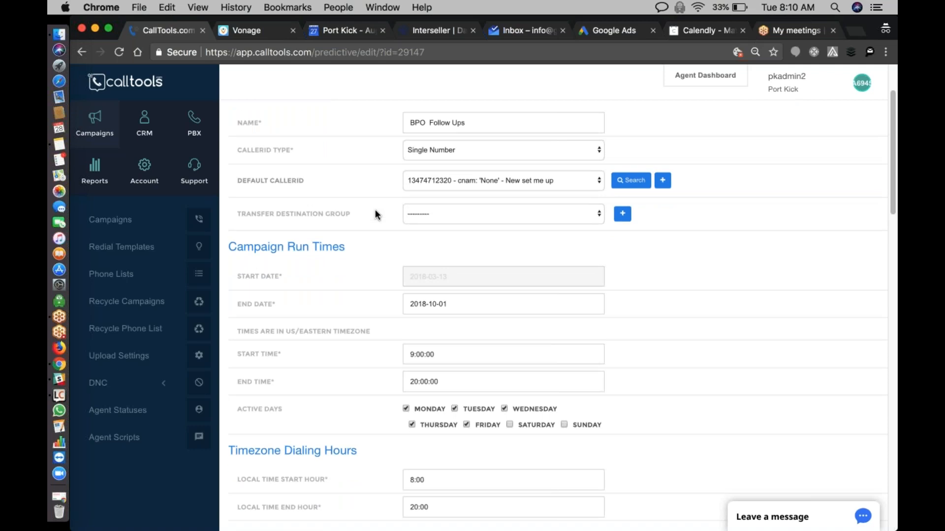
- Change the campaign's default caller ID to the number with the 413 area code
left_click(418, 166)
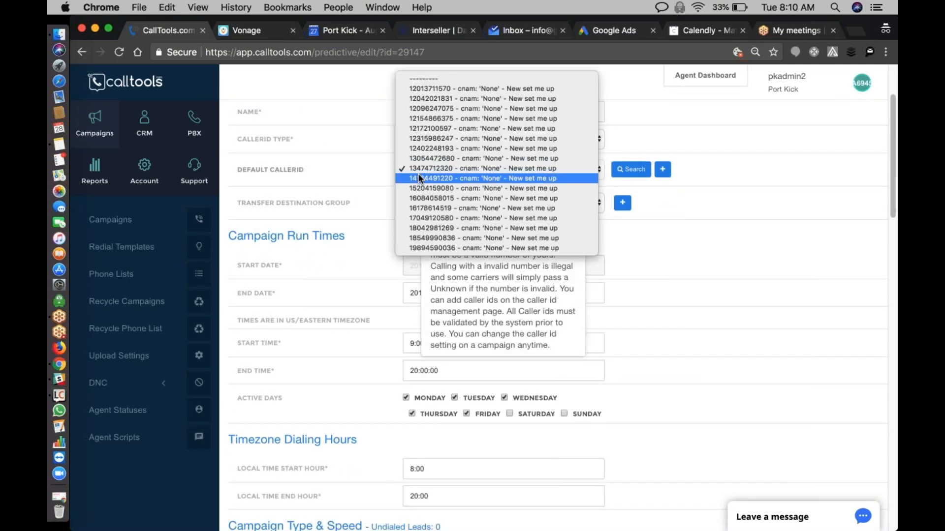
left_click(418, 177)
scroll(383, 185, "down", 3)
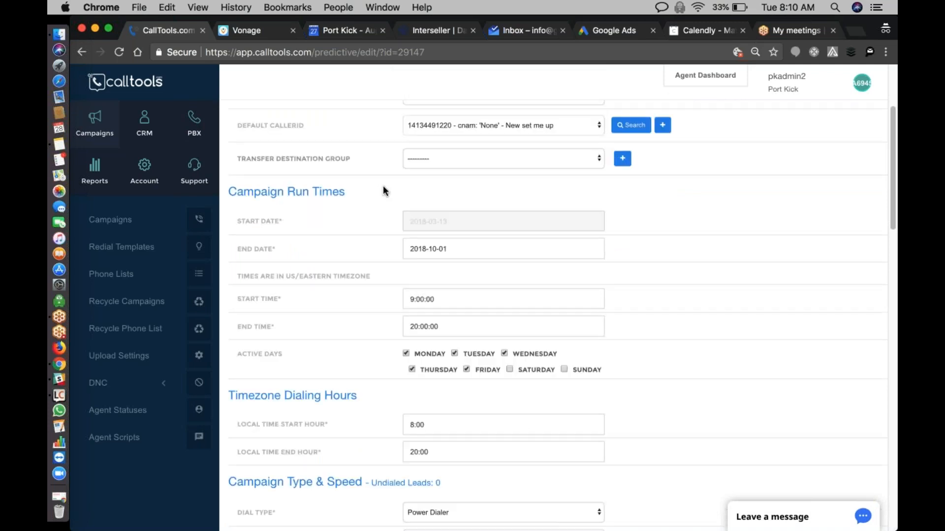
scroll(383, 185, "up", 2)
left_click(426, 137)
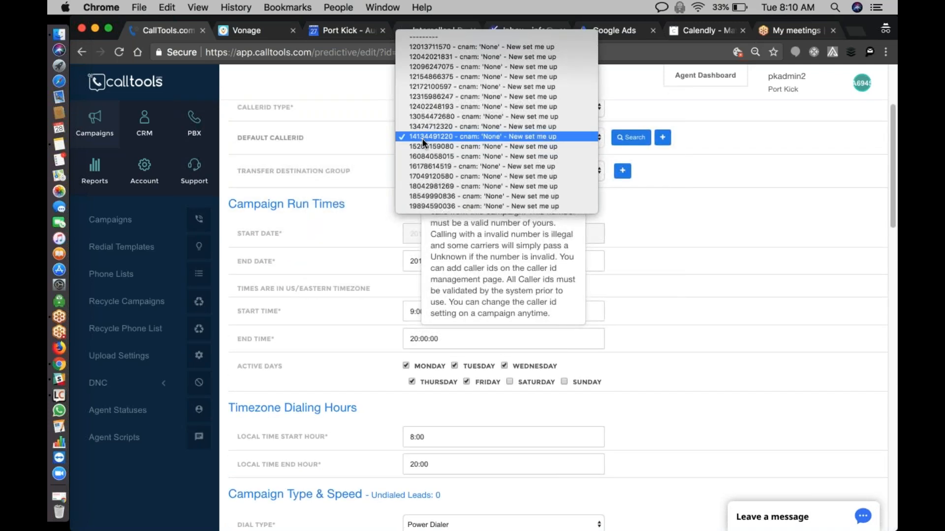
left_click(370, 137)
- Leave the campaign editor without saving and open the recycle form for the BPO Follow Ups campaign
scroll(393, 160, "down", 1)
scroll(335, 168, "down", 2)
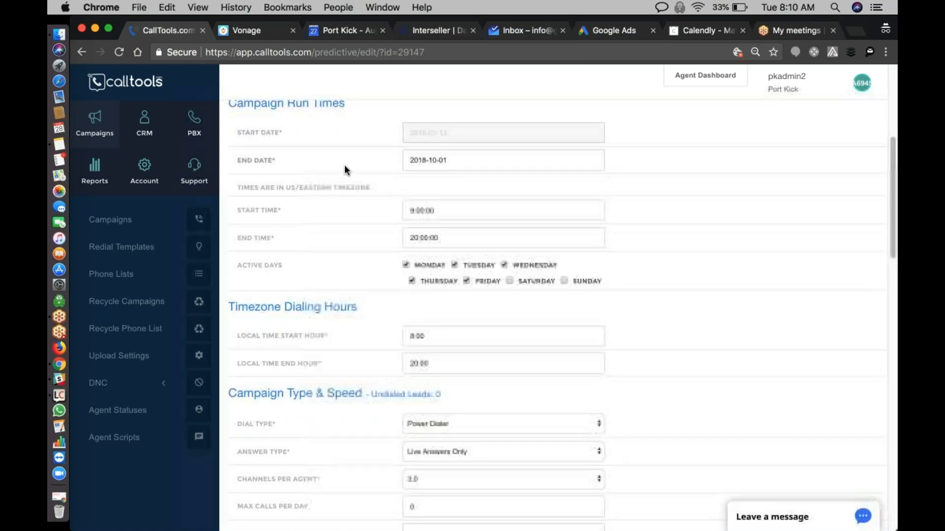
scroll(351, 164, "up", 1)
scroll(426, 173, "down", 1)
scroll(427, 173, "up", 3)
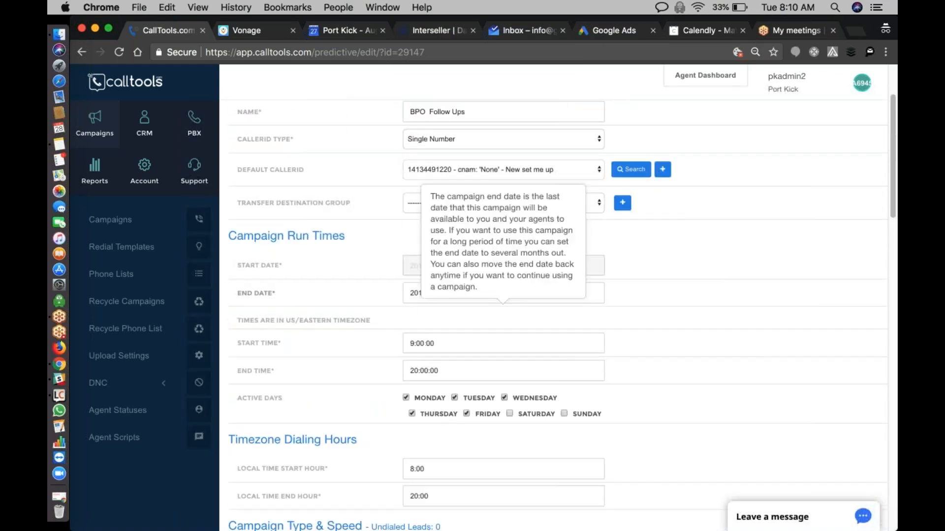
scroll(426, 173, "up", 2)
left_click(82, 52)
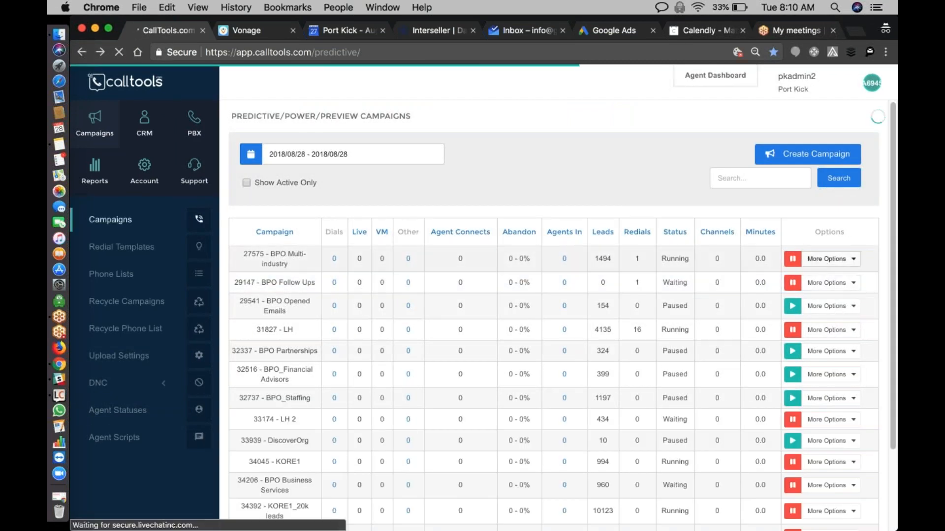
left_click(831, 283)
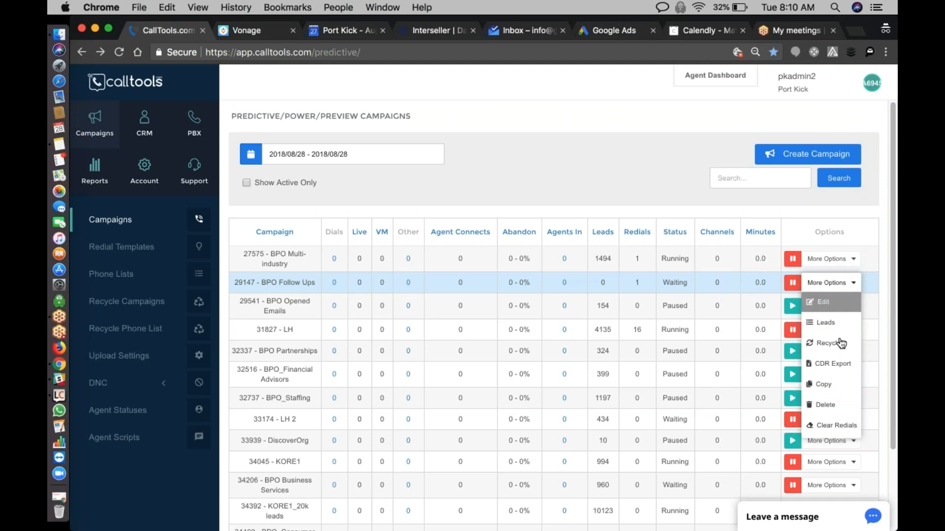
left_click(837, 344)
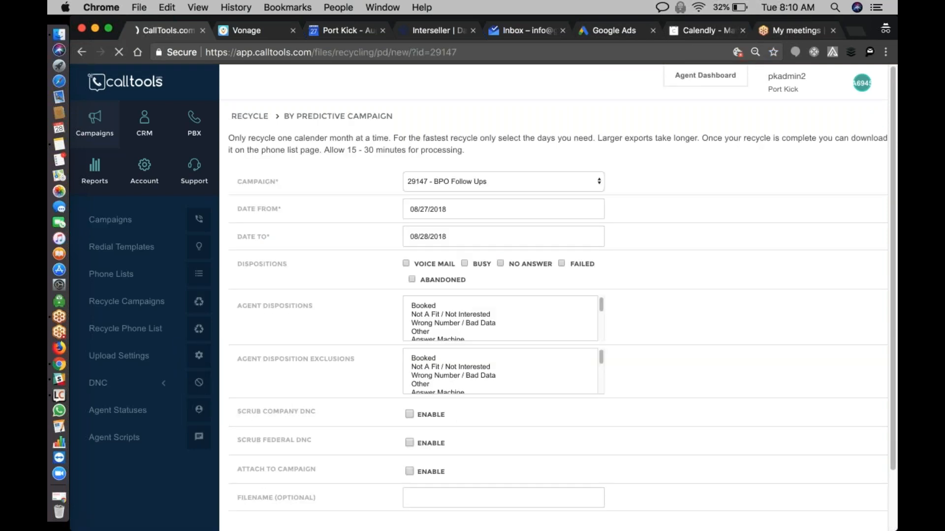
- Set the start date of the calls to recycle to 06/20/2018
left_click(438, 209)
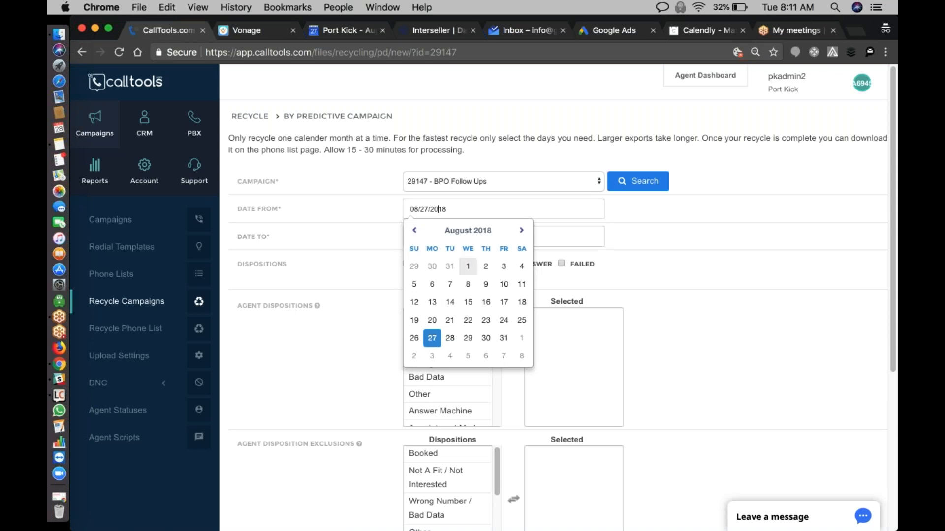
left_click(414, 231)
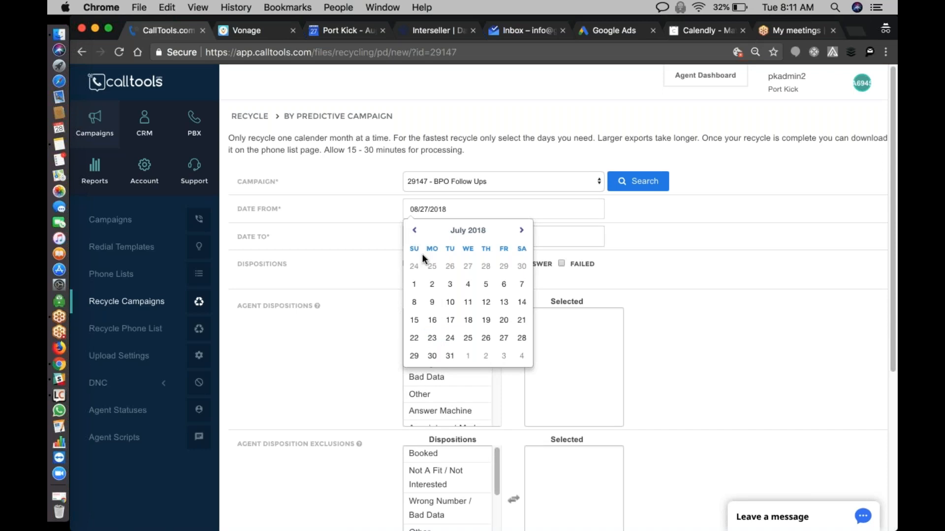
left_click(414, 286)
left_click(430, 237)
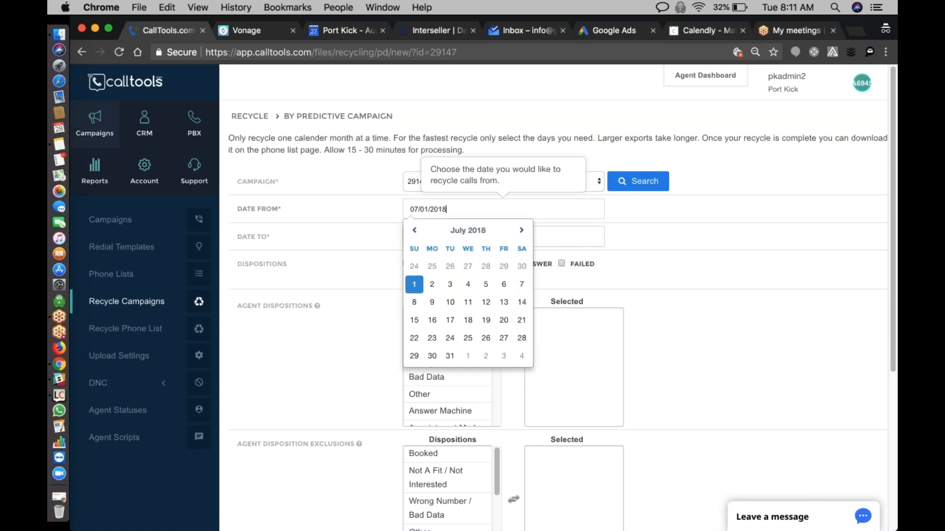
left_click(415, 230)
left_click(467, 320)
- Set the end date of the recycle range to 07/19/2018
left_click(449, 244)
left_click(414, 258)
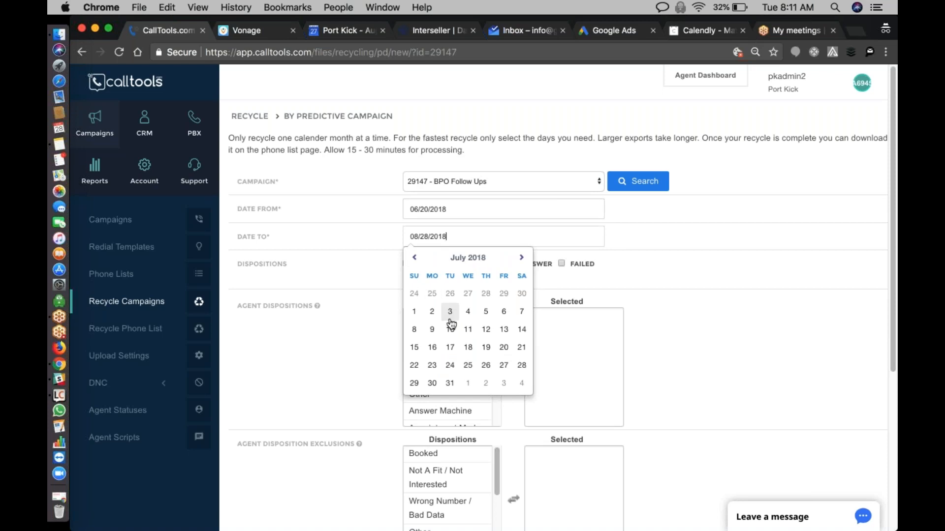
left_click(486, 347)
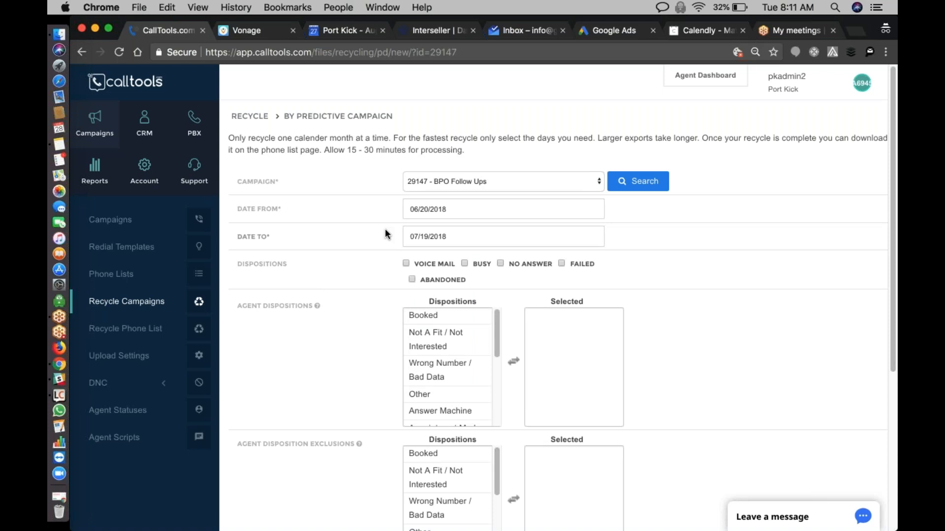
left_click(448, 216)
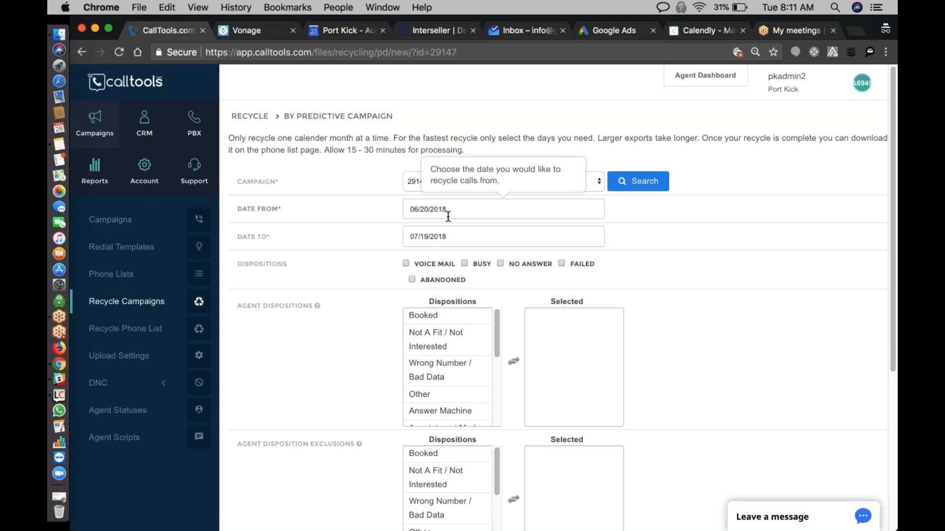
- Enable the Voice Mail, Busy, No Answer, Failed and Abandoned dispositions for the recycle
left_click(407, 264)
left_click(413, 279)
left_click(588, 264)
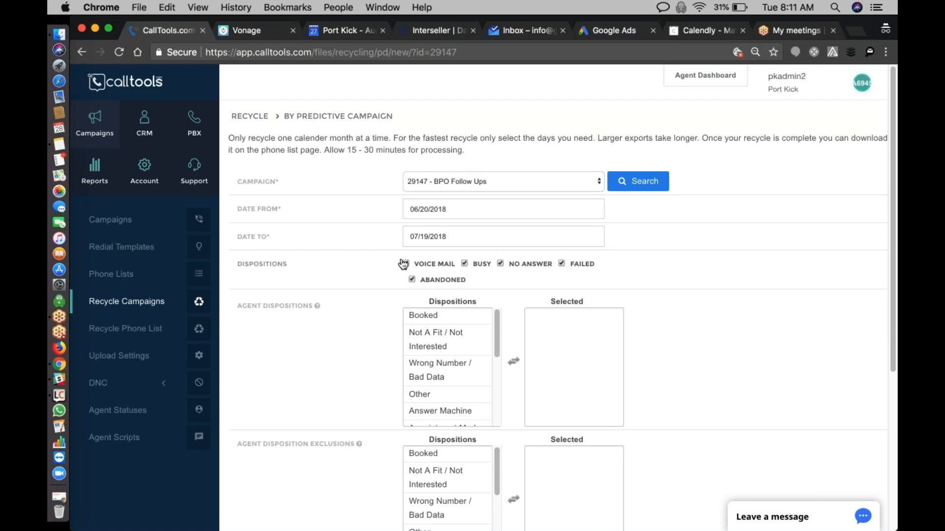
- Look through the available agent dispositions and add Other to the selected ones
scroll(344, 261, "down", 2)
scroll(343, 258, "down", 3)
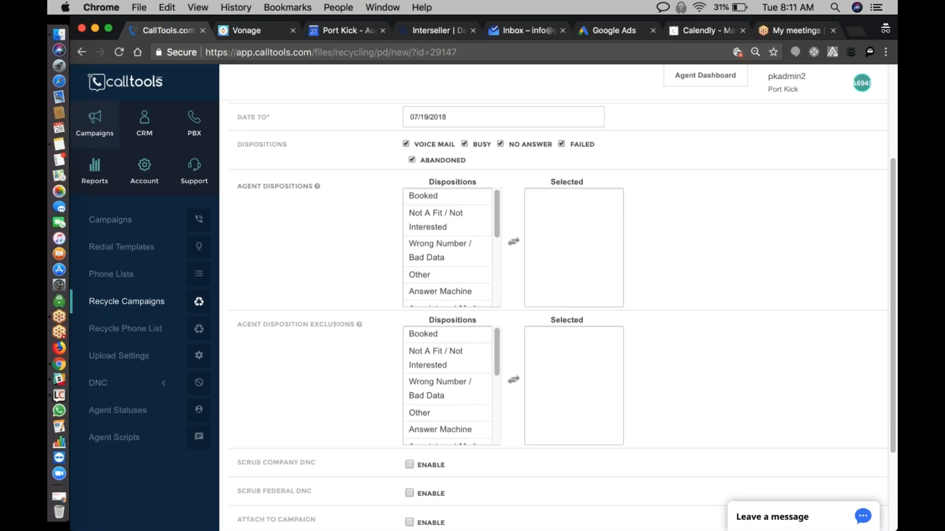
scroll(398, 194, "down", 2)
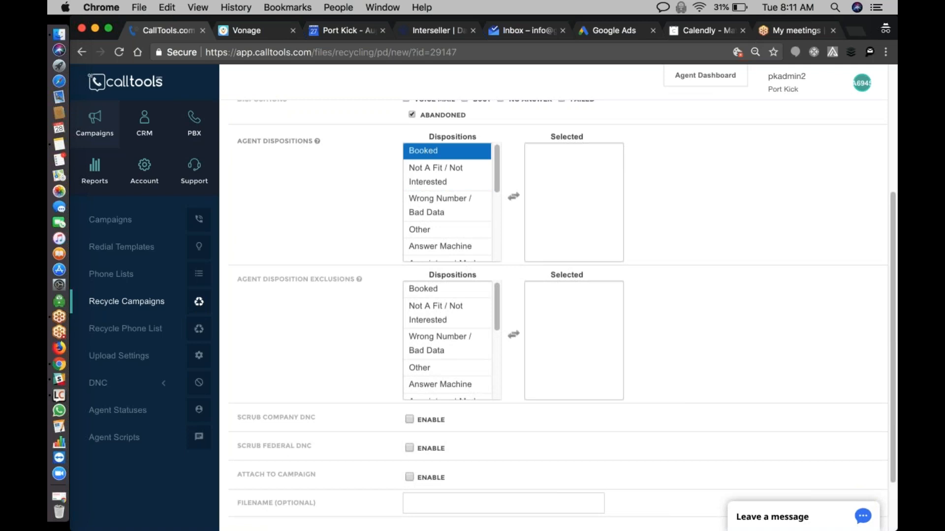
scroll(434, 162, "down", 2)
scroll(434, 160, "down", 5)
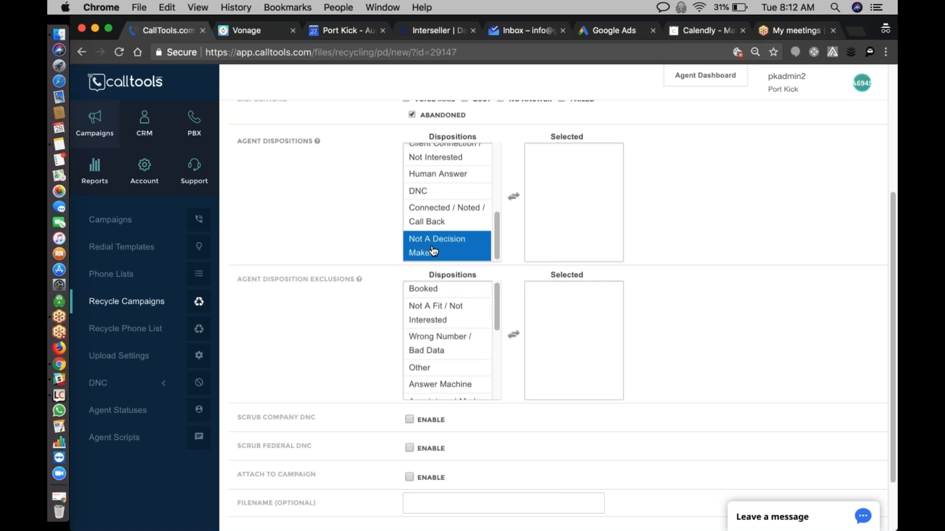
scroll(433, 251, "up", 6)
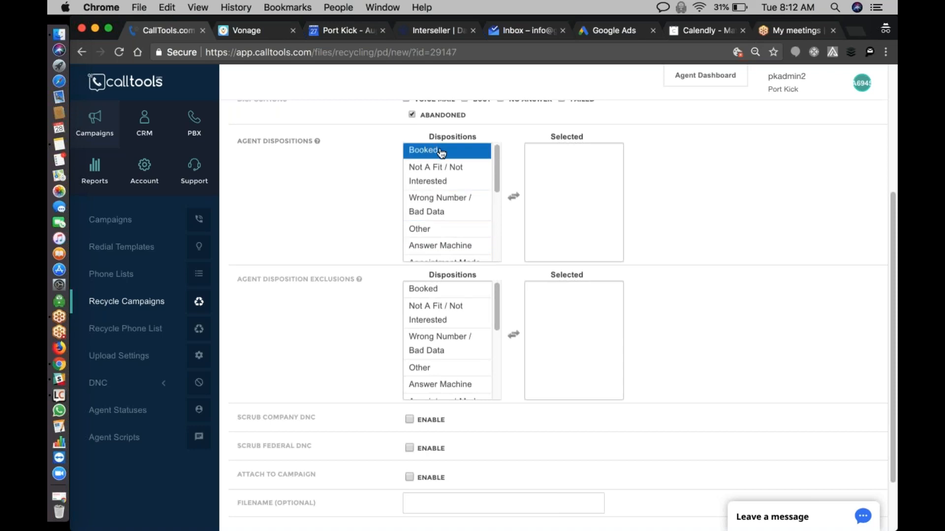
scroll(441, 153, "down", 5)
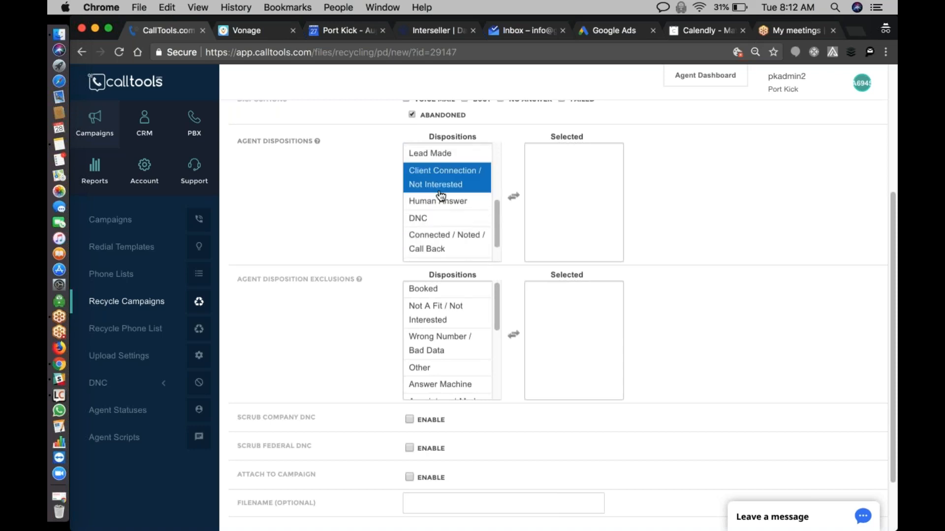
scroll(413, 193, "up", 5)
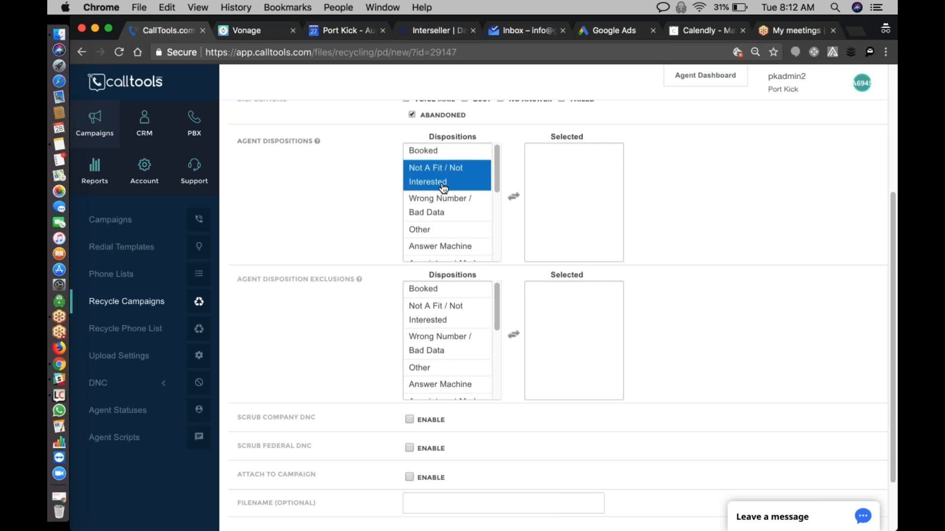
double_click(443, 229)
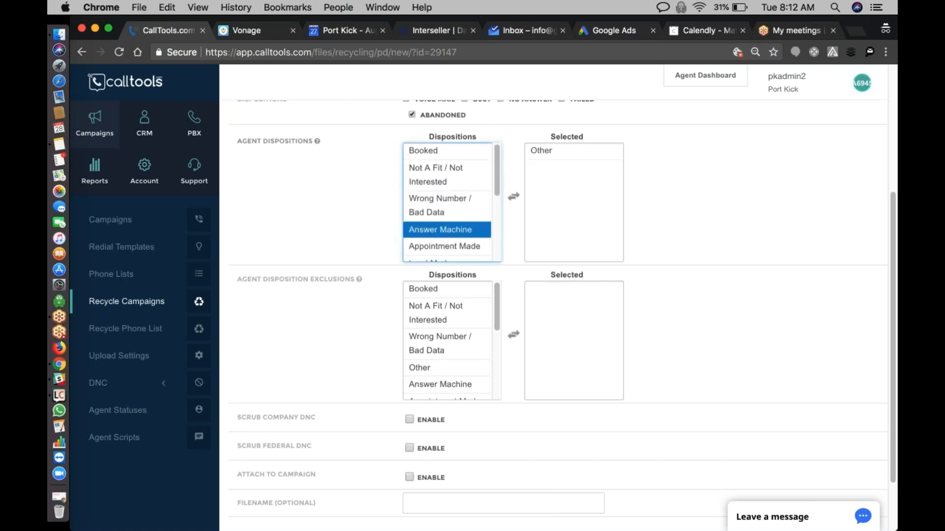
- Add Answer Machine, Human Answer and Connected / Noted / Call Back to the selected agent dispositions
double_click(443, 229)
scroll(447, 202, "down", 5)
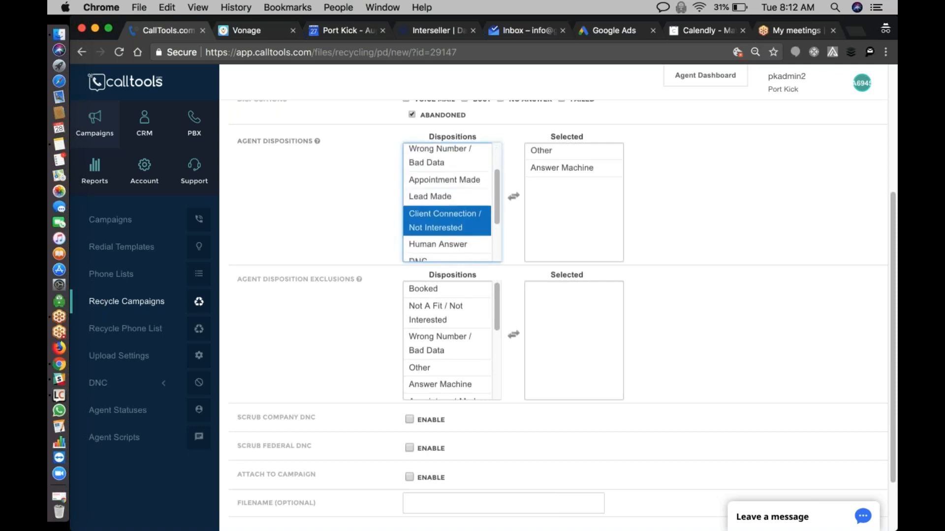
double_click(445, 192)
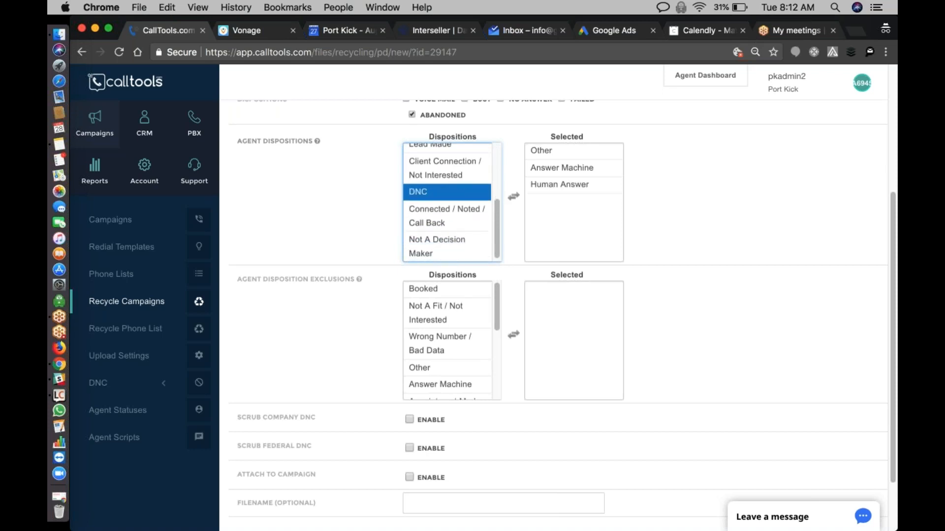
double_click(450, 215)
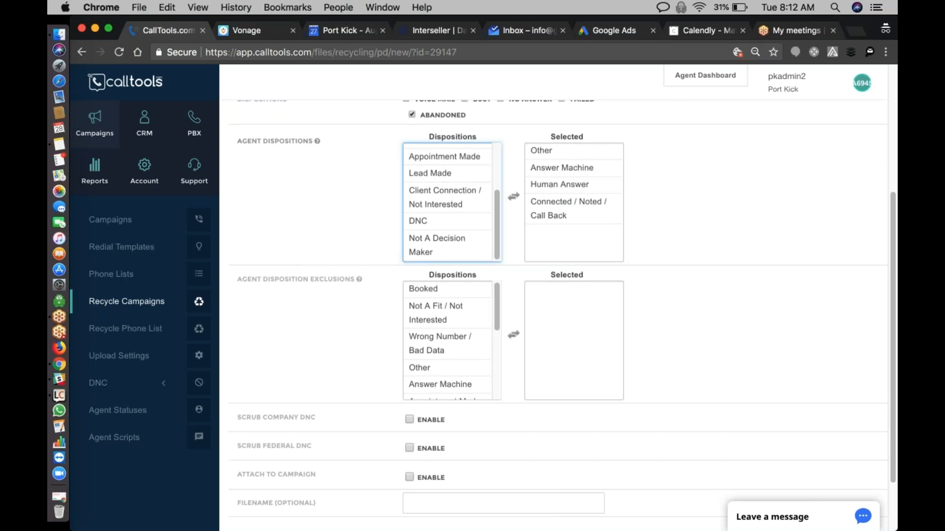
scroll(472, 226, "up", 3)
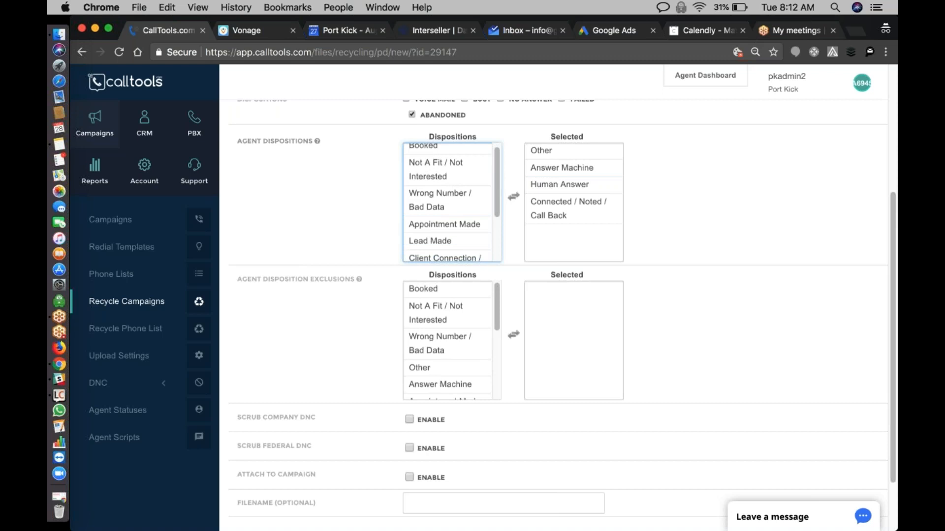
scroll(474, 298, "down", 1)
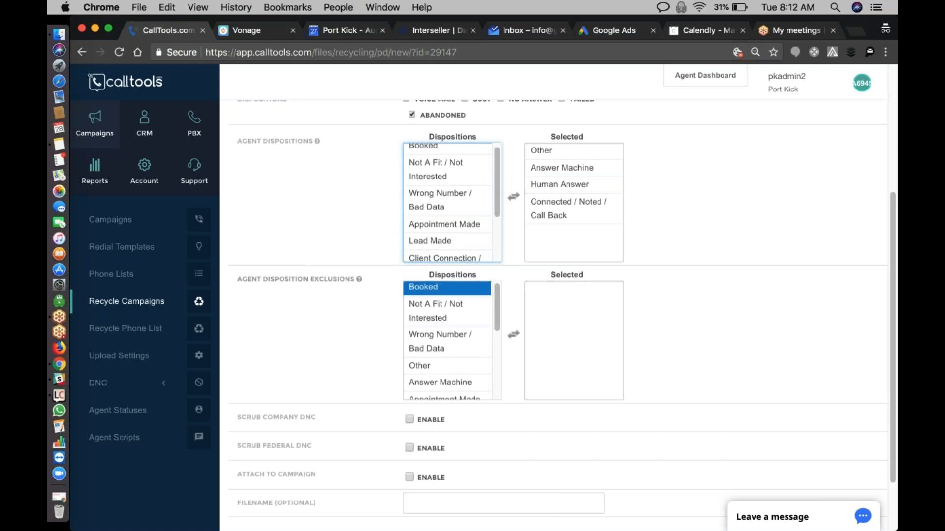
- Exclude the agent dispositions Booked, Not A Fit / Not Interested, Wrong Number / Bad Data, Appointment Made and Lead Made
left_click(474, 290)
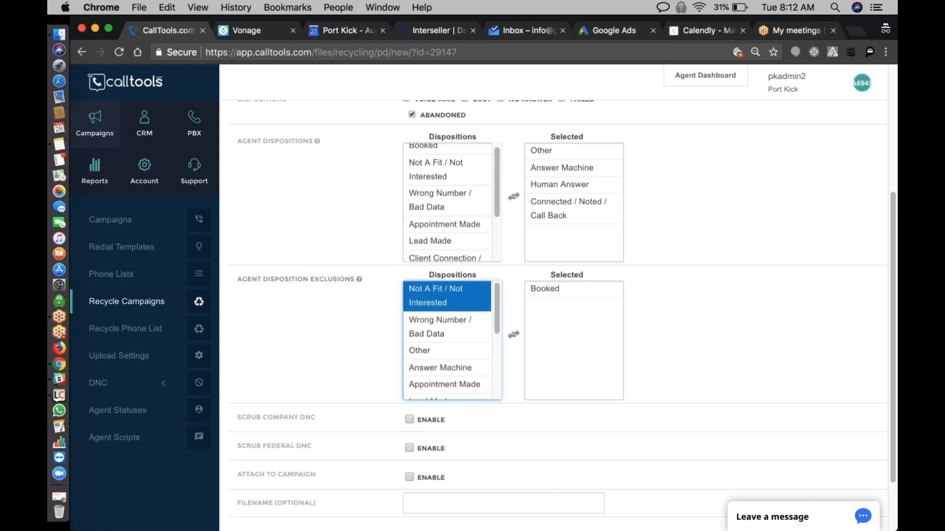
double_click(475, 296)
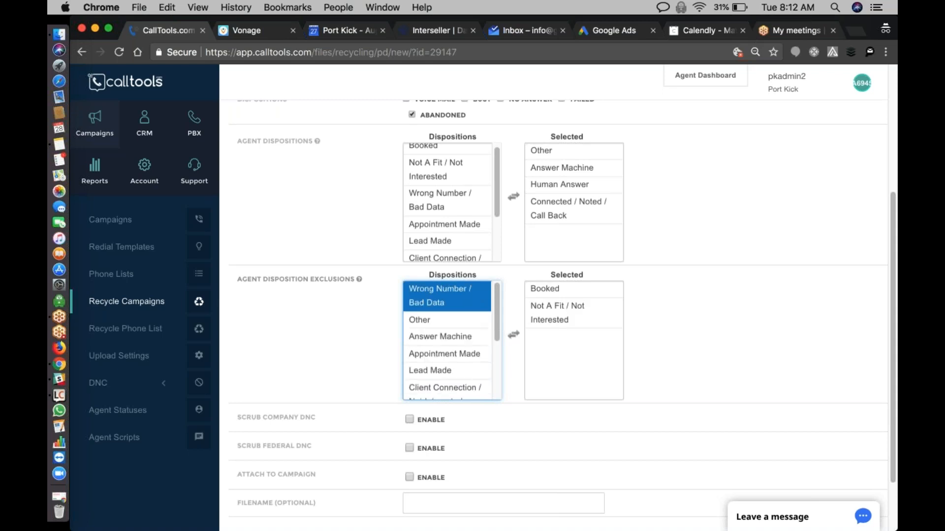
double_click(474, 296)
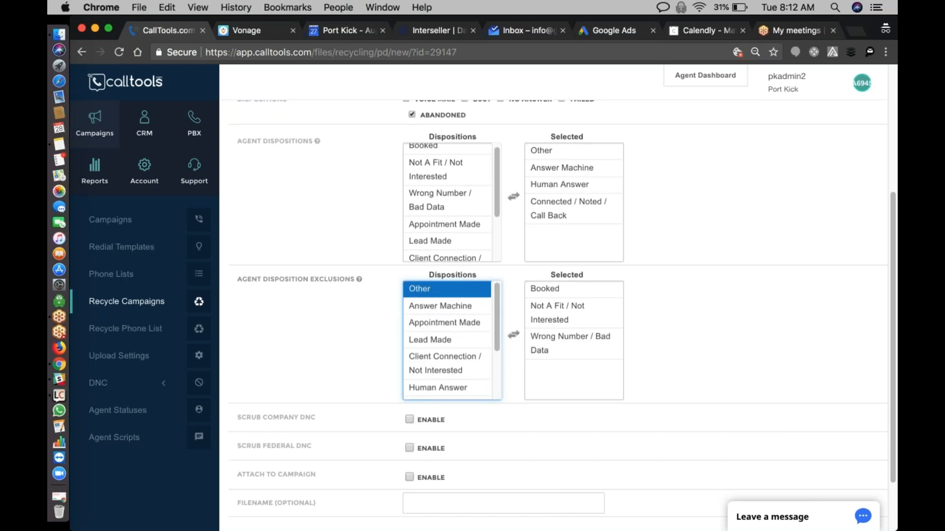
left_click(474, 322)
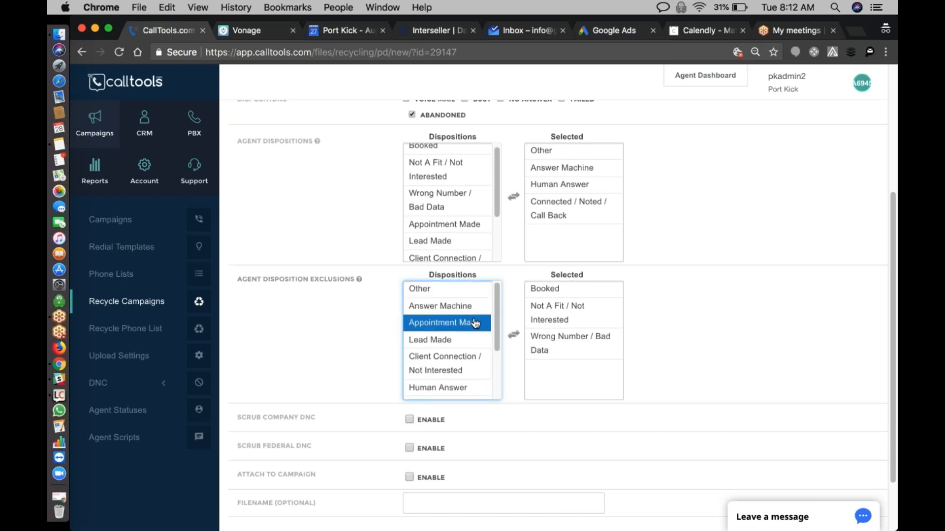
double_click(474, 323)
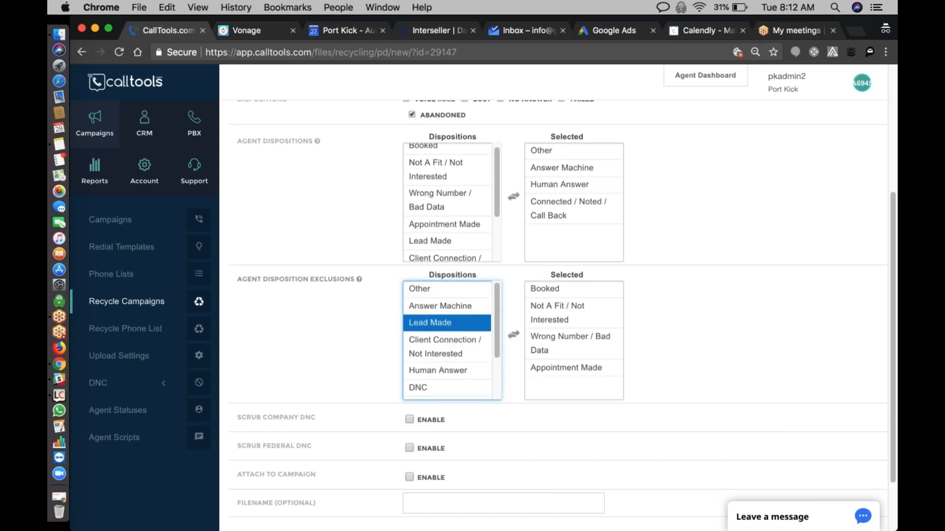
double_click(474, 323)
- Review the dispositions selected as agent disposition exclusions
left_click(565, 343)
left_click(566, 368)
left_click(565, 343)
left_click(559, 291)
key("Down")
key("Down")
key("Down")
key("Down")
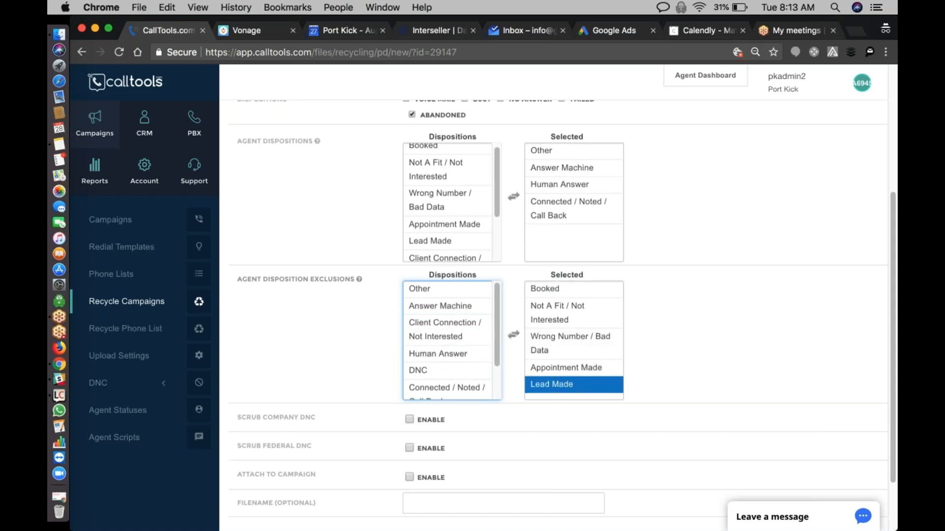
key("Up")
key("Up")
key("Up")
key("Up")
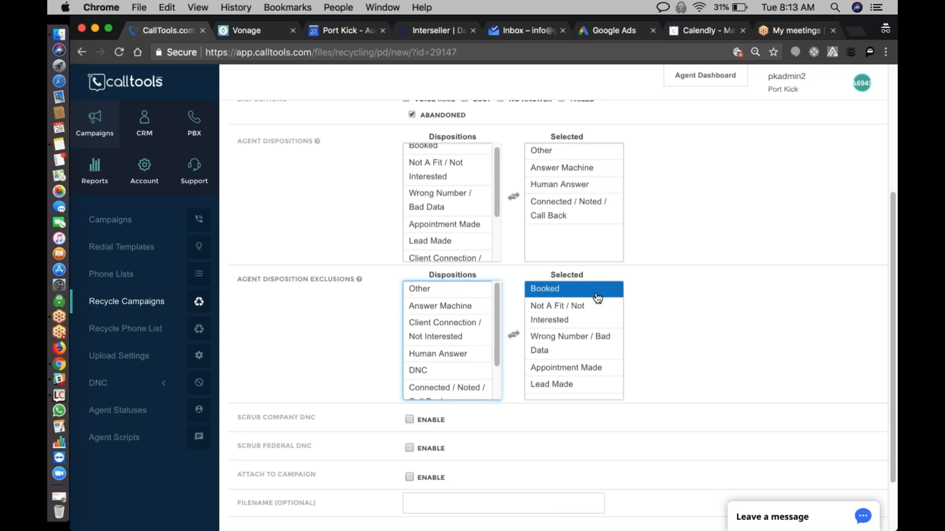
- Add DNC, Not A Decision Maker and Client Connection / Not Interested to the agent disposition exclusions
scroll(475, 316, "down", 1)
key("Down")
key("Down")
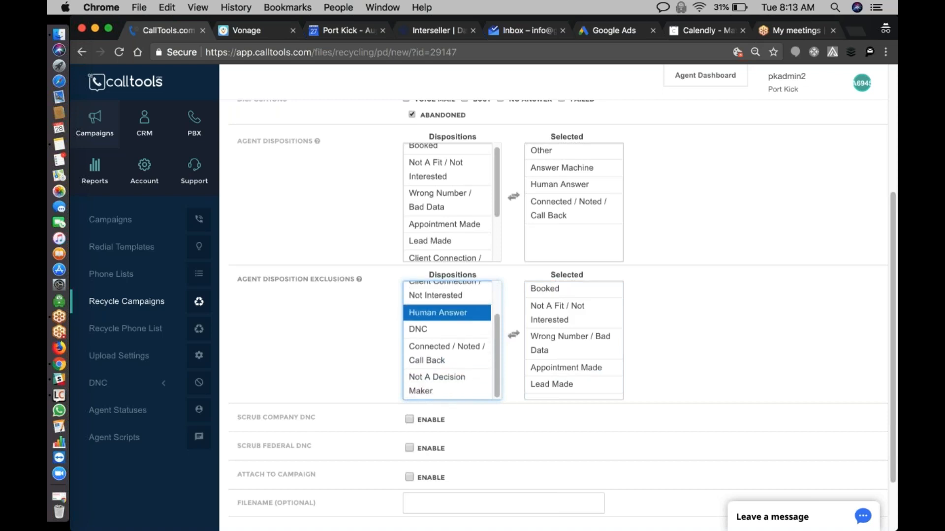
left_click(463, 331)
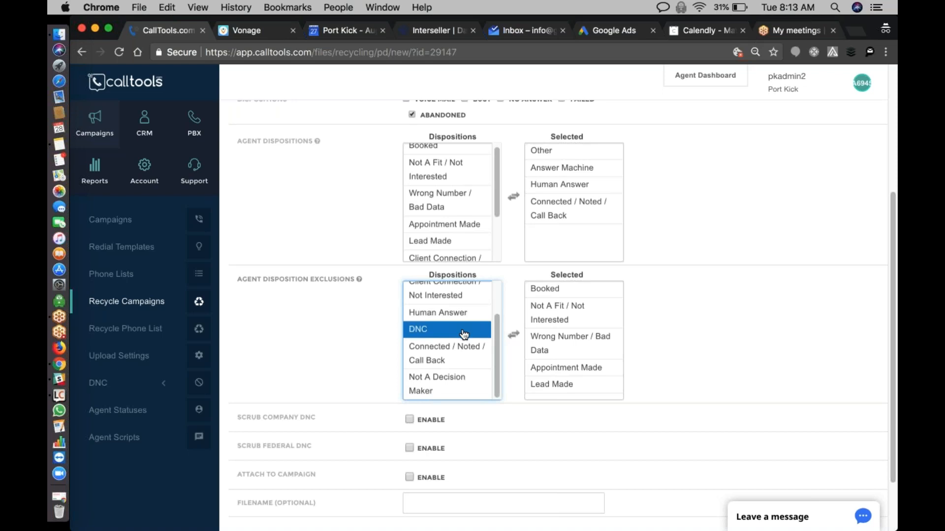
left_click(465, 333)
key("Down")
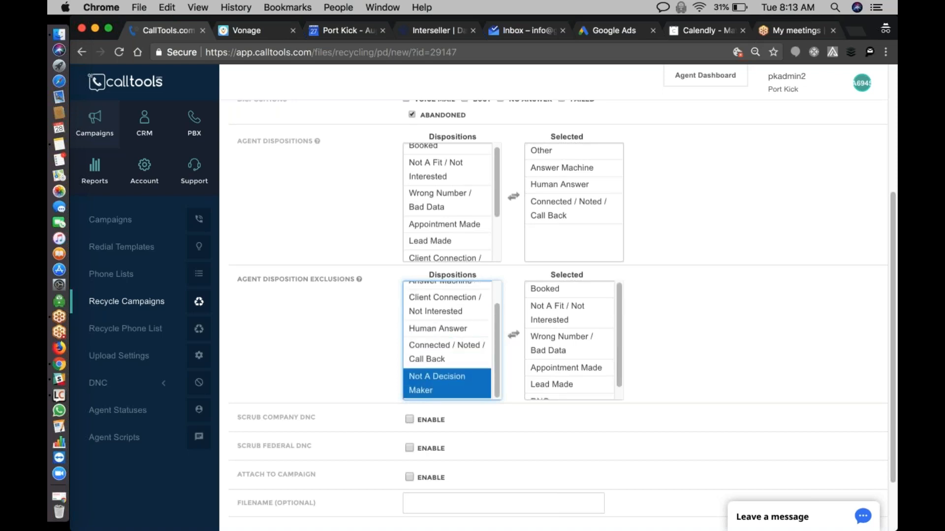
left_click(454, 383)
key("Up")
key("Up")
scroll(451, 354, "up", 2)
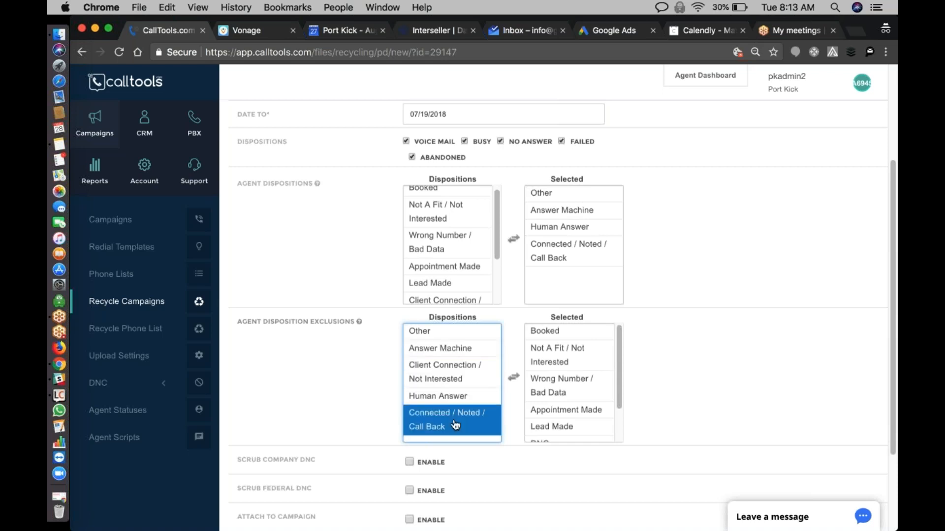
left_click(461, 372)
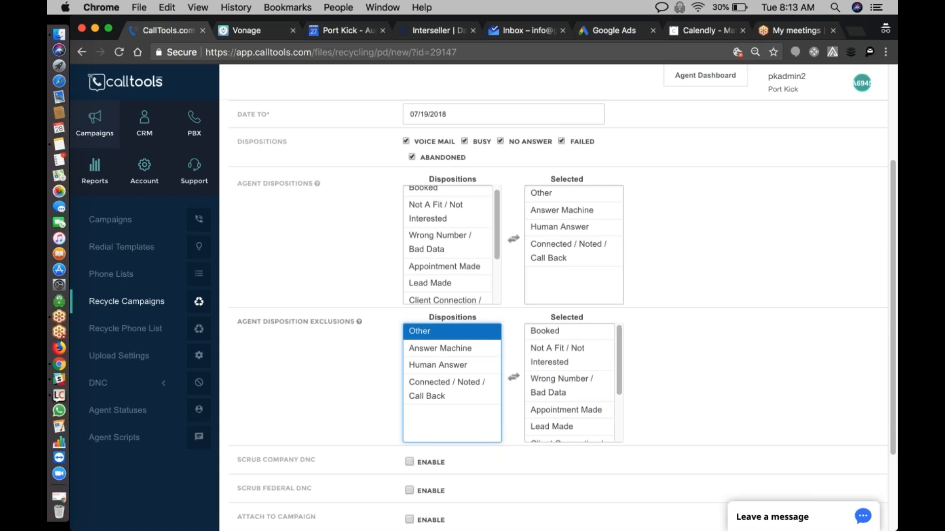
- Enable Scrub Company DNC, Scrub Federal DNC and Attach to Campaign, and submit the recycle request
scroll(566, 387, "up", 1)
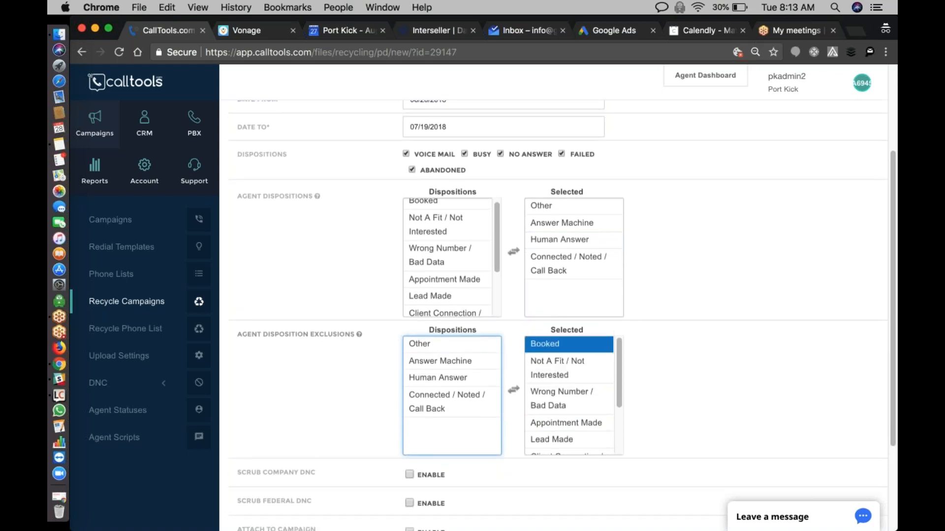
scroll(584, 378, "down", 3)
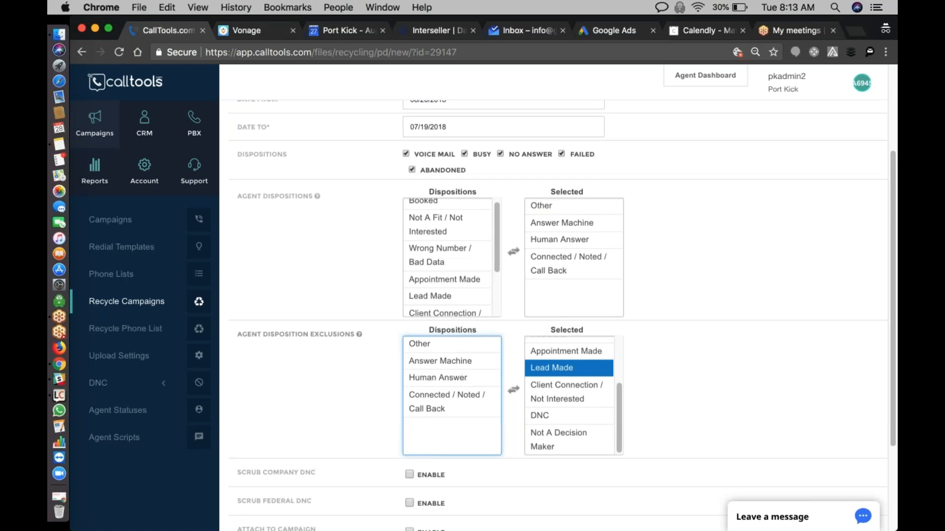
scroll(566, 416, "down", 1)
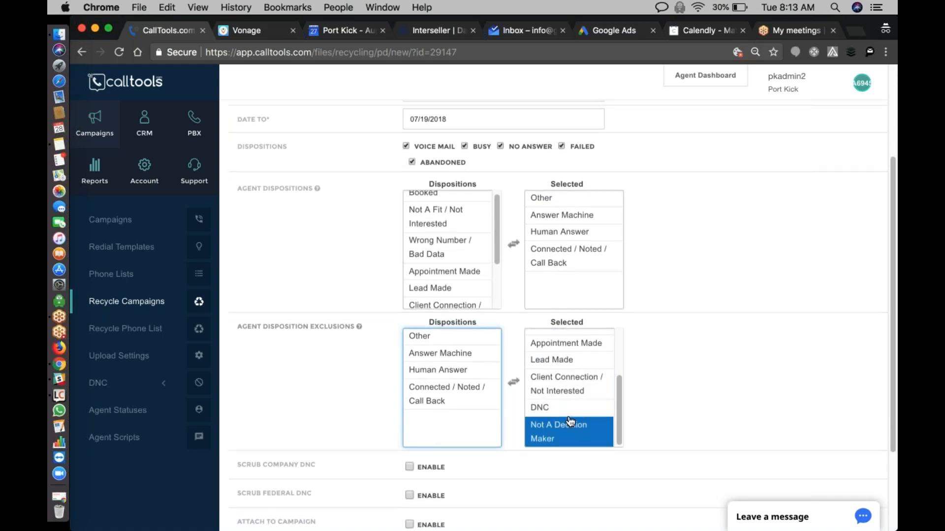
scroll(553, 428, "down", 5)
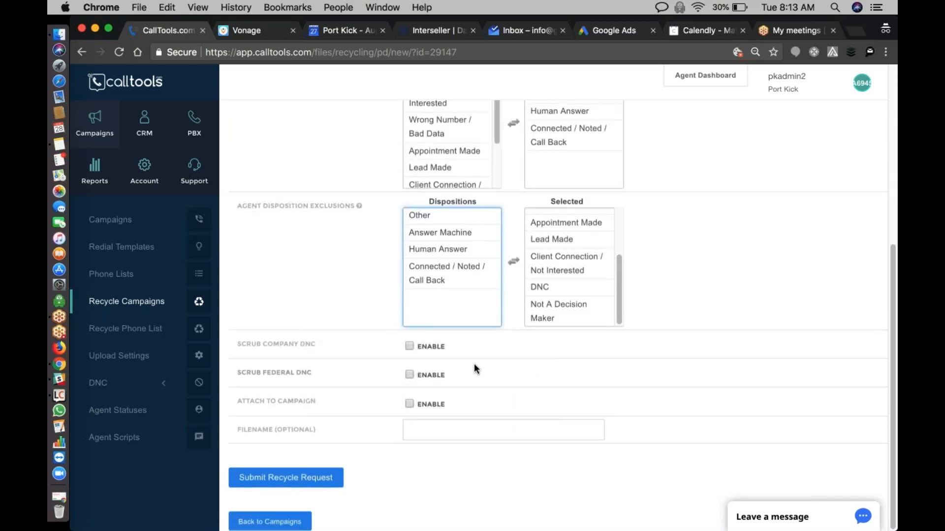
left_click(409, 346)
left_click(409, 374)
left_click(409, 404)
left_click(334, 478)
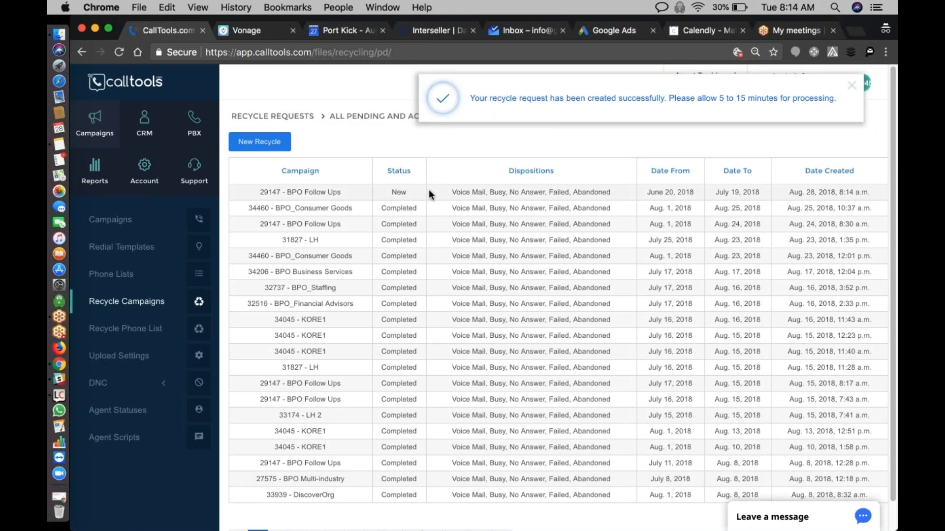
- Open the campaigns list and check the remaining leads of each campaign, including BPO Follow Ups and BPO_Consumer Goods
left_click(110, 219)
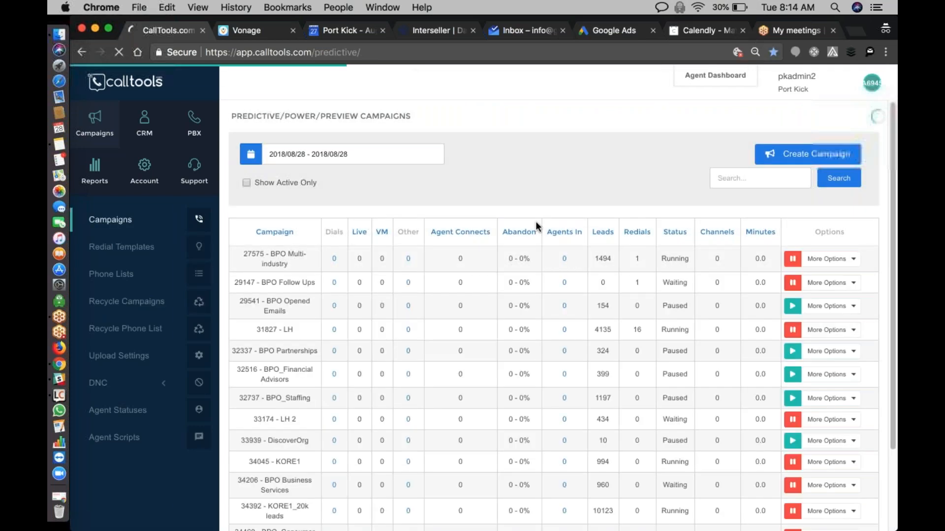
scroll(535, 220, "down", 2)
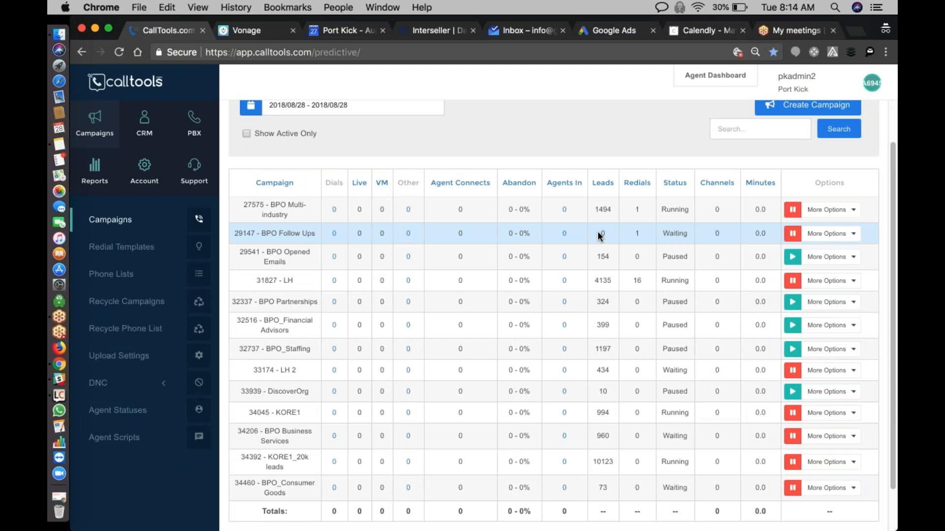
double_click(601, 234)
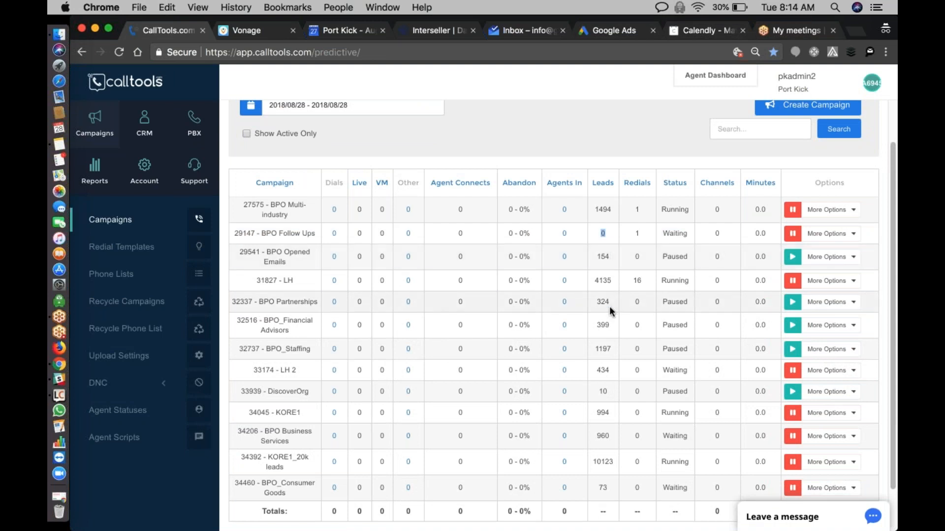
scroll(609, 308, "down", 2)
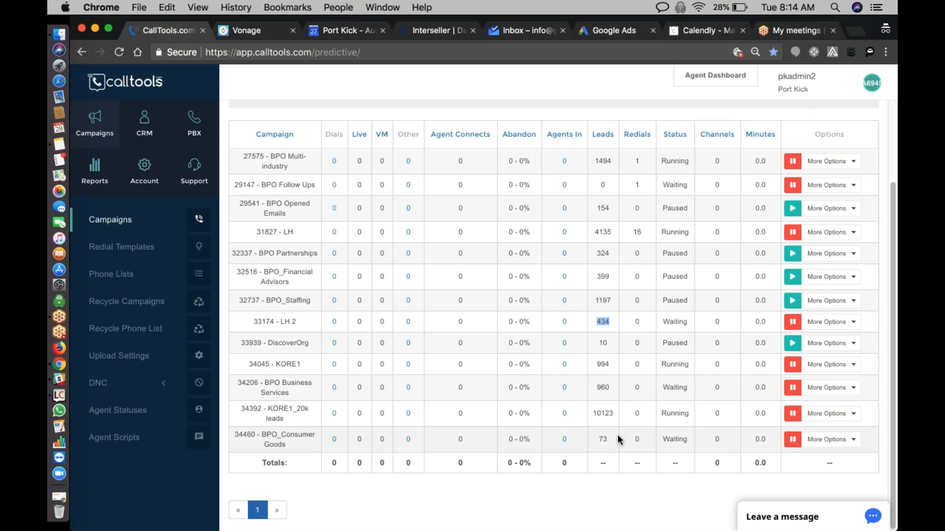
left_click(666, 440)
- Start a new recycle request for the 34460 - BPO_Consumer Goods campaign
left_click(838, 439)
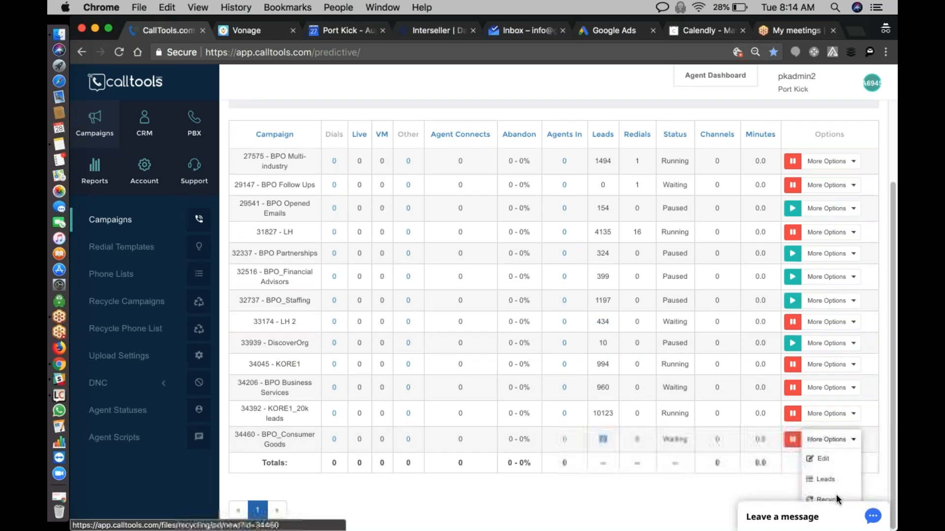
left_click(724, 496)
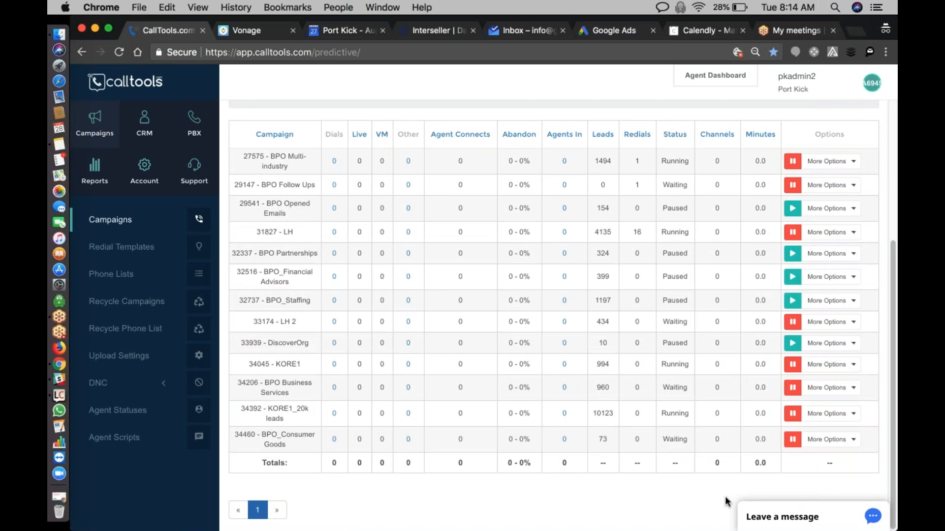
scroll(725, 496, "down", 3)
left_click(847, 338)
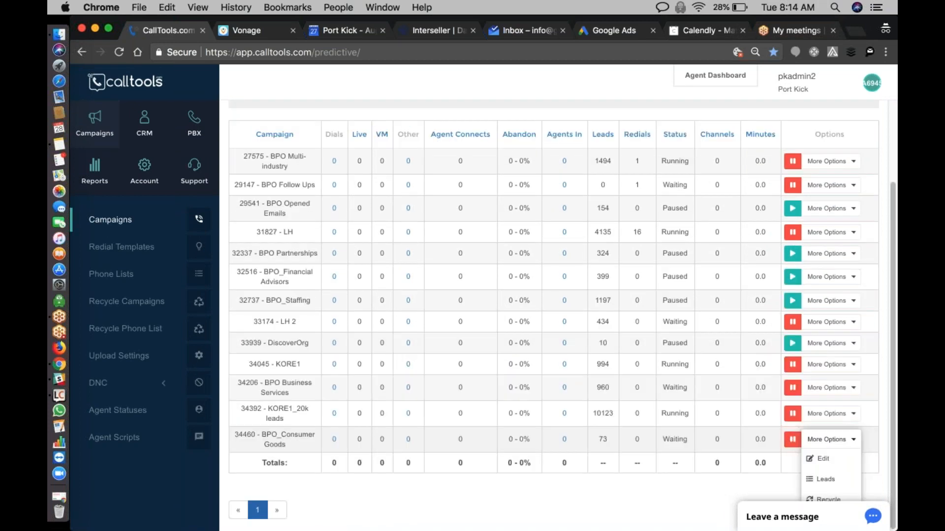
left_click(835, 497)
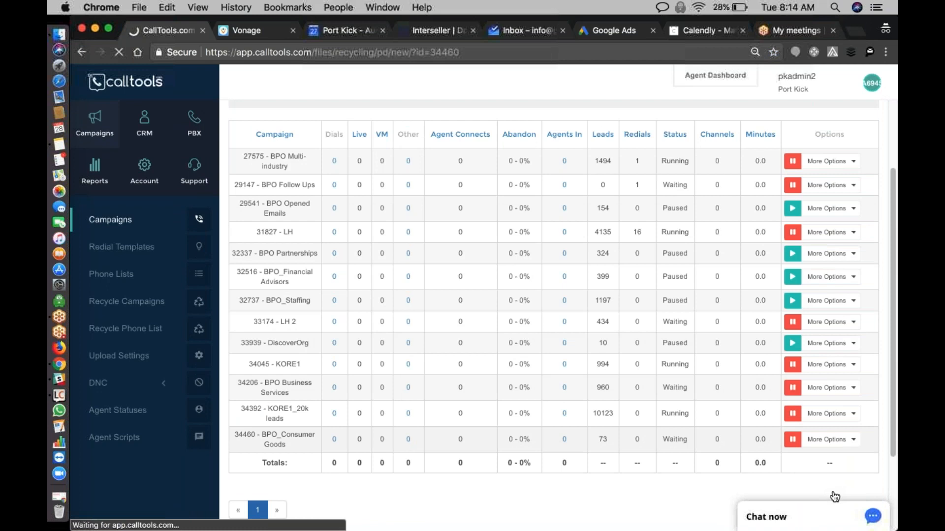
- Set the recycle date range from 07/25/2018 to 08/24/2018
left_click(433, 211)
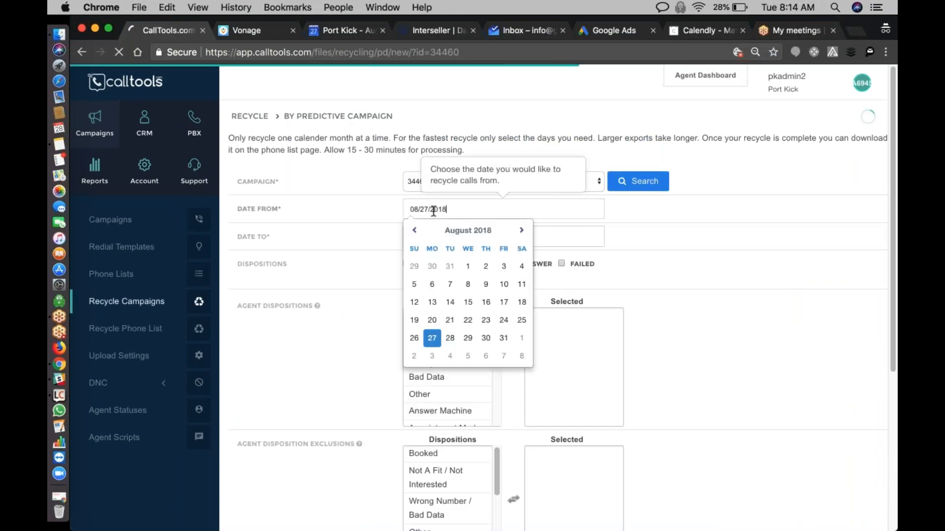
left_click(415, 230)
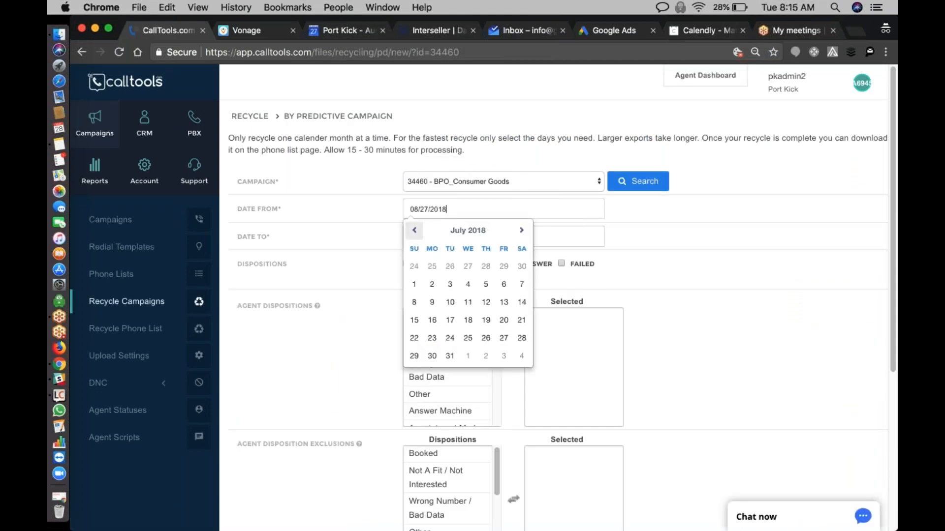
left_click(468, 338)
left_click(499, 235)
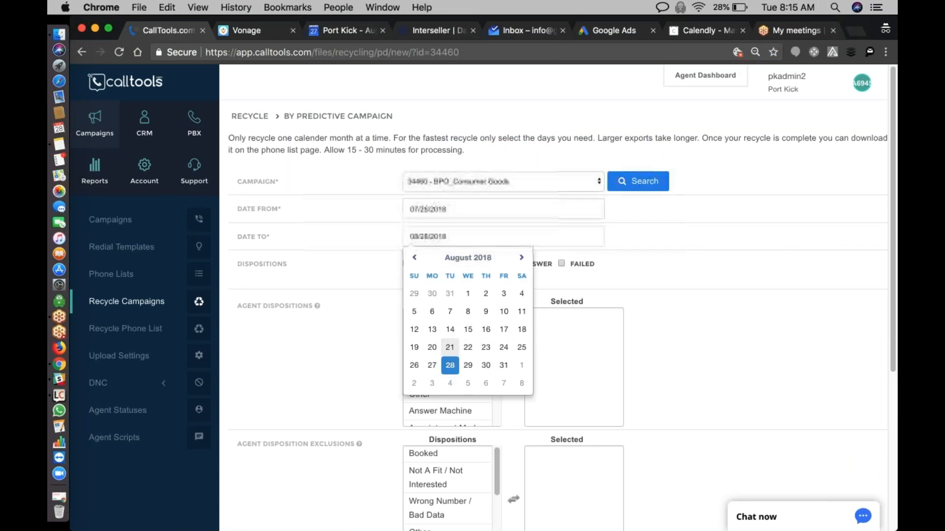
left_click(504, 347)
left_click(303, 306)
- Enable the Voice Mail, Busy, No Answer, Failed and Abandoned dispositions for the Consumer Goods recycle
left_click(420, 266)
left_click(422, 281)
left_click(478, 264)
left_click(513, 264)
left_click(574, 266)
- Add Other, Answer Machine, Human Answer and Connected / Noted / Call Back to the agent dispositions selected for the Consumer Goods recycle
scroll(545, 270, "down", 1)
scroll(556, 295, "down", 2)
key("Down")
key("Down")
key("Down")
key("Down")
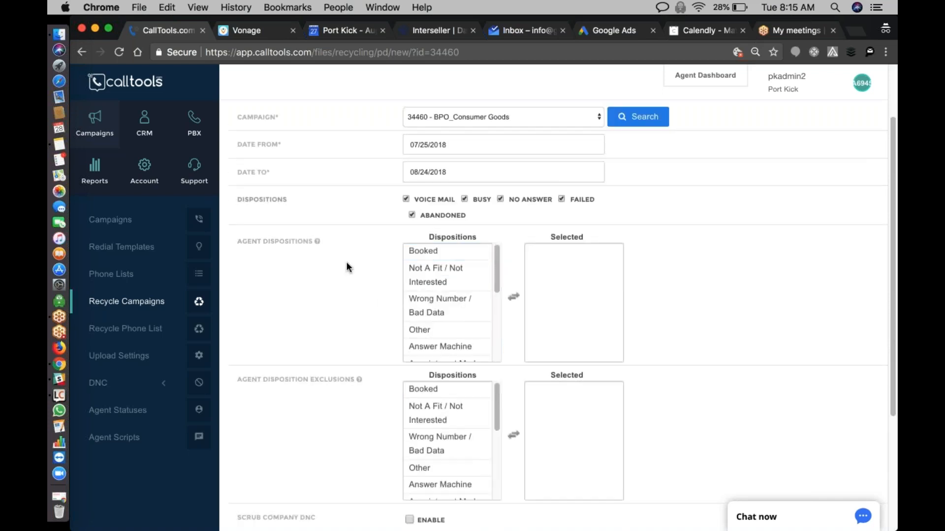
double_click(424, 330)
scroll(424, 329, "down", 3)
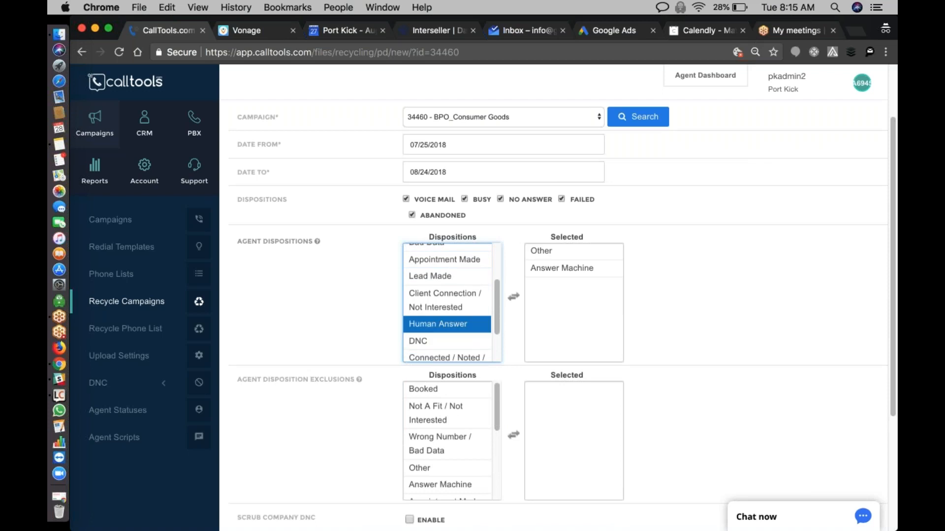
double_click(435, 325)
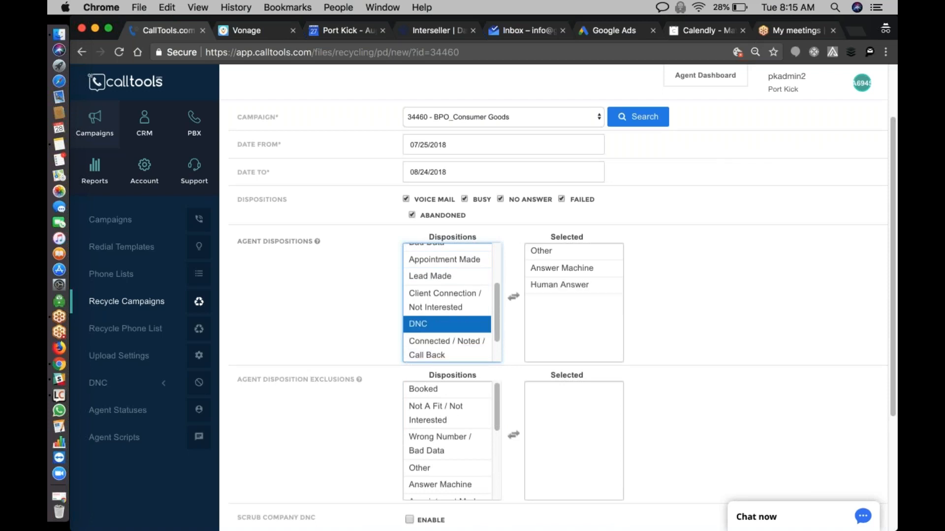
double_click(436, 350)
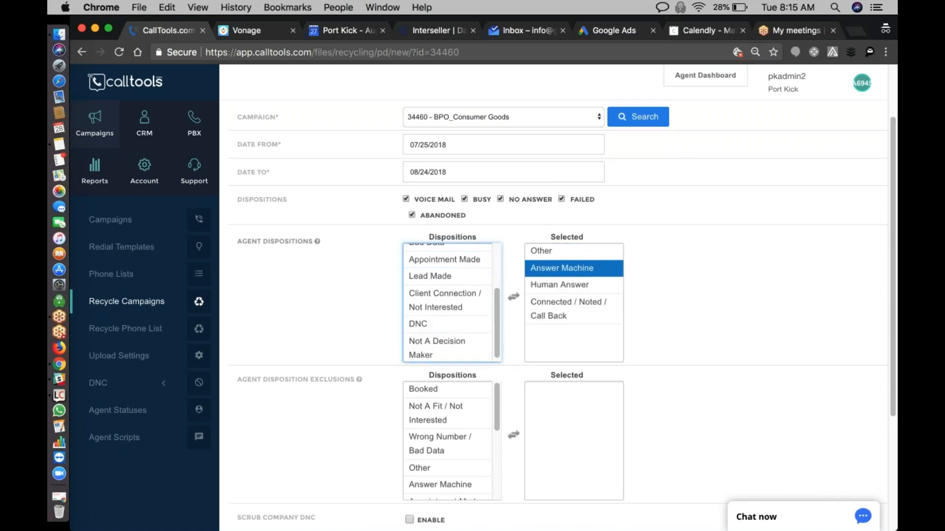
scroll(613, 268, "up", 3)
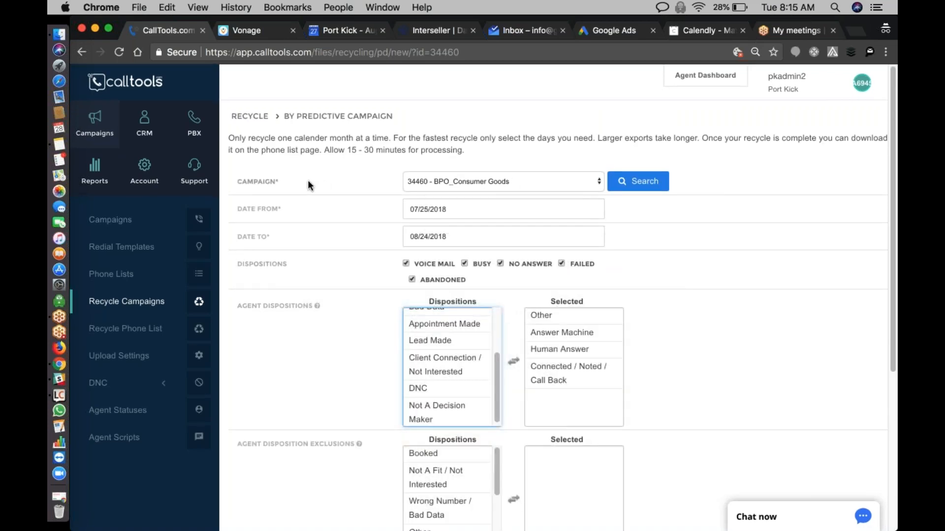
- Add Booked, Not A Fit / Not Interested, Wrong Number / Bad Data and Lead Made to the selected agent disposition exclusions
scroll(692, 271, "down", 3)
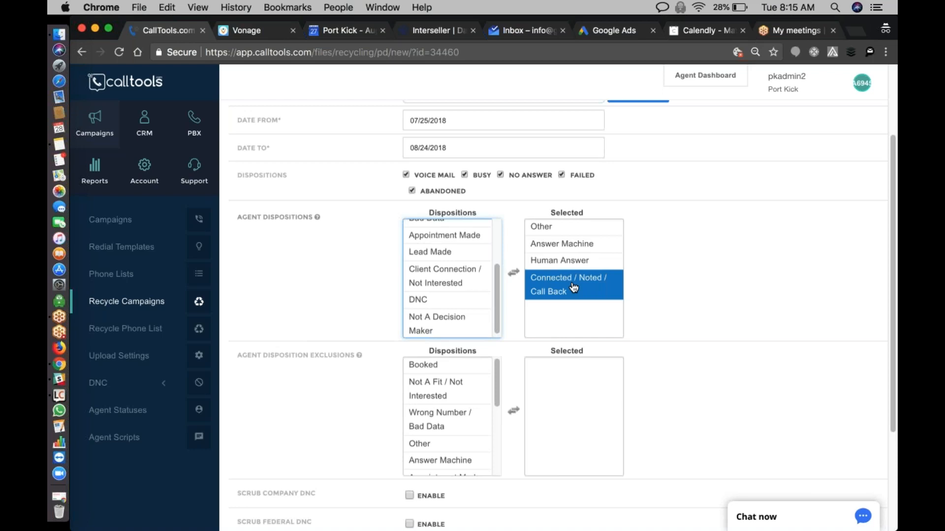
scroll(574, 293, "down", 3)
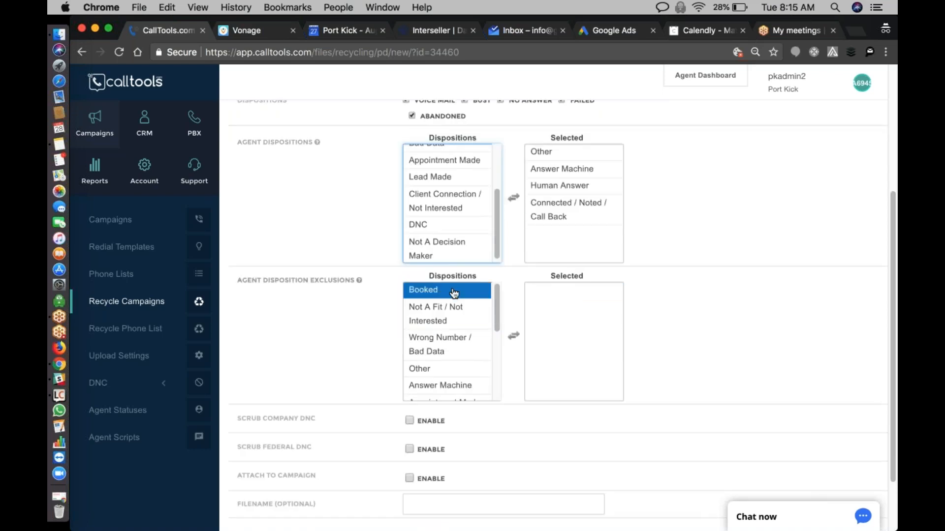
left_click(423, 290)
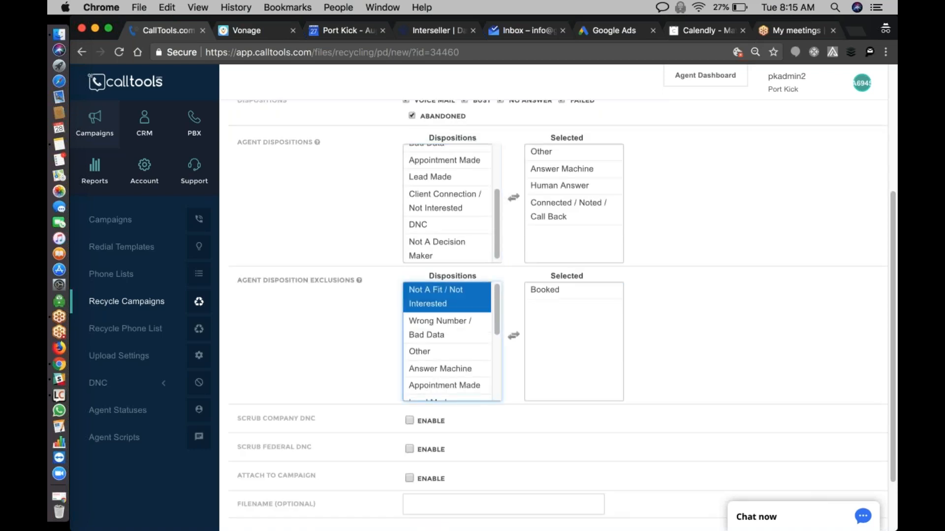
left_click(453, 295)
left_click(454, 295)
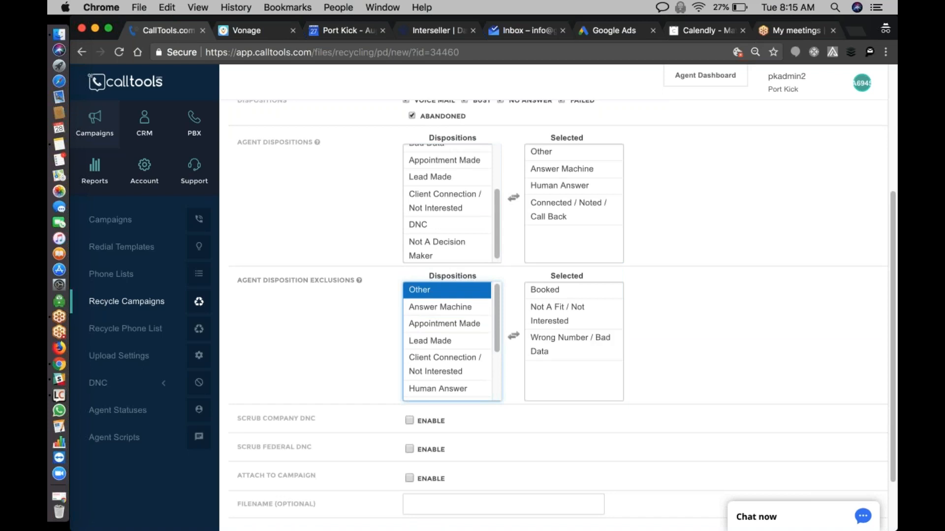
left_click(441, 341)
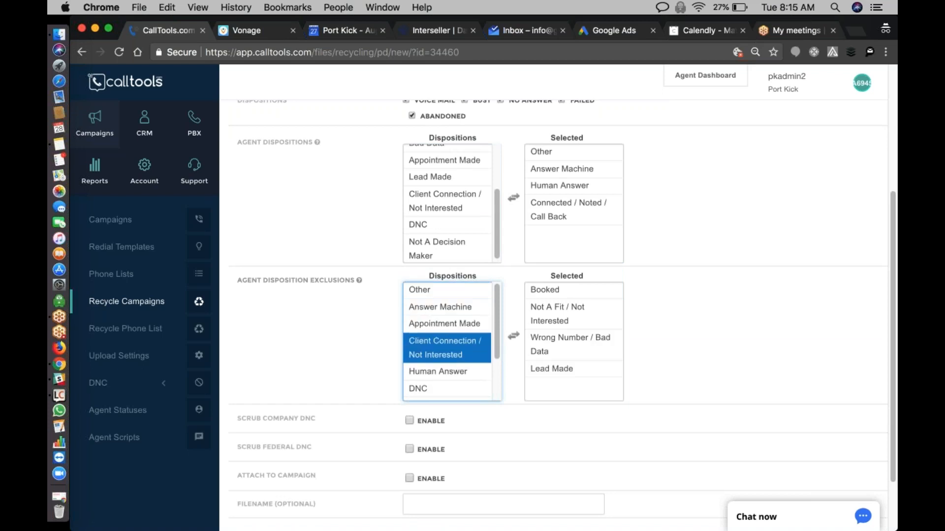
- Also exclude the Client Connection / Not Interested, DNC, Not A Decision Maker and Appointment Made agent dispositions from the recycle
left_click(453, 346)
left_click(443, 357)
left_click(445, 390)
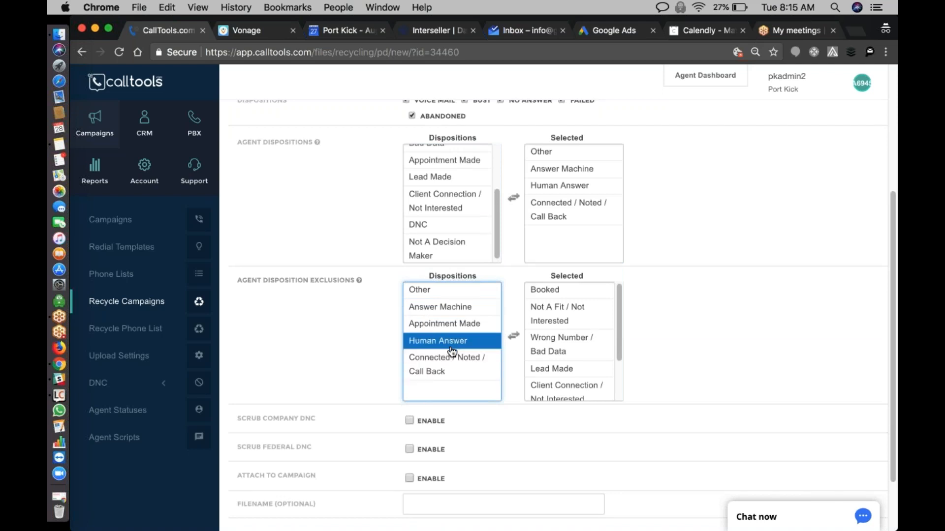
left_click(443, 324)
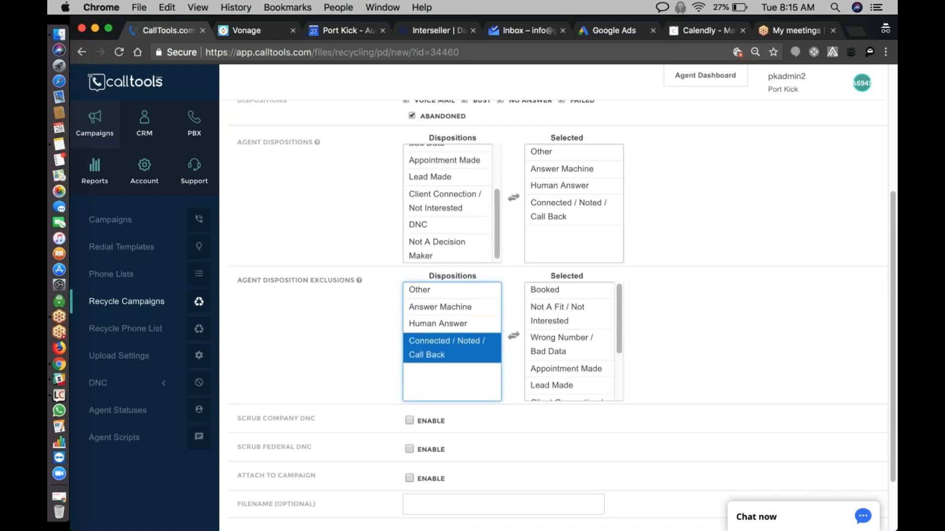
- Enable Scrub Company DNC, Scrub Federal DNC and Attach to Campaign for the Consumer Goods recycle
scroll(418, 277, "down", 3)
left_click(409, 348)
left_click(409, 377)
left_click(408, 406)
scroll(320, 446, "down", 1)
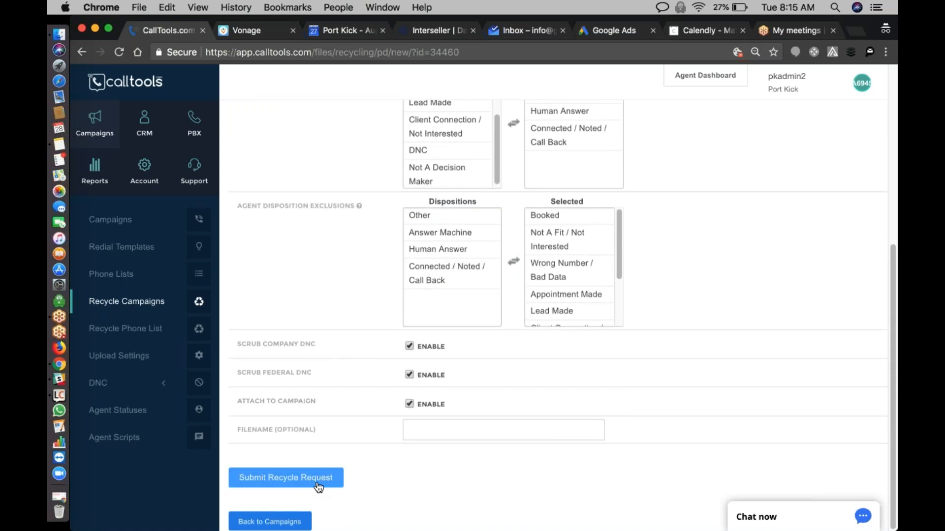
- Review the dates and dispositions, submit the BPO_Consumer Goods recycle request and return to the campaigns list
scroll(604, 197, "up", 3)
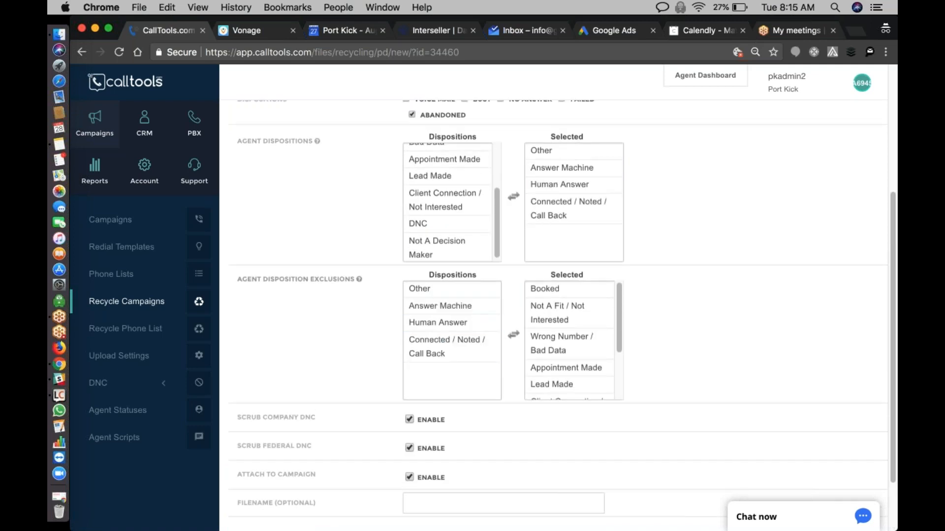
scroll(452, 344, "down", 3)
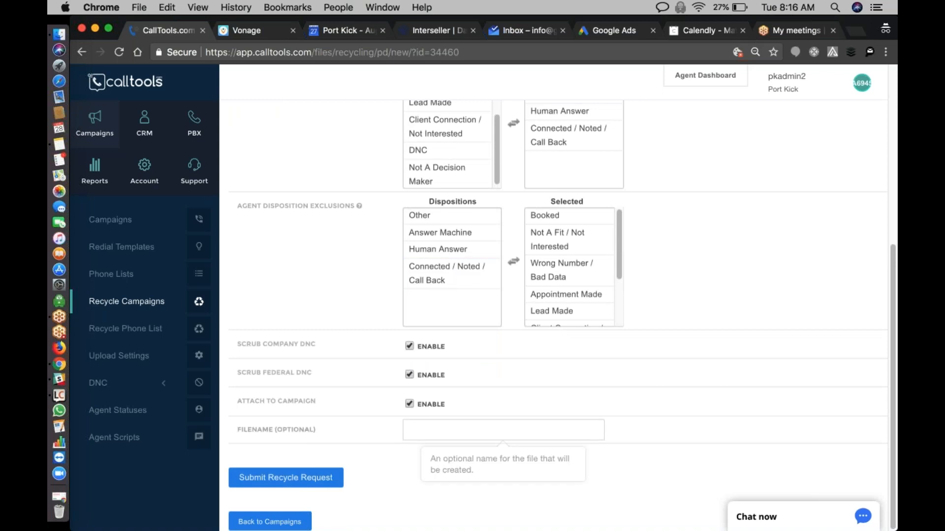
scroll(422, 424, "up", 5)
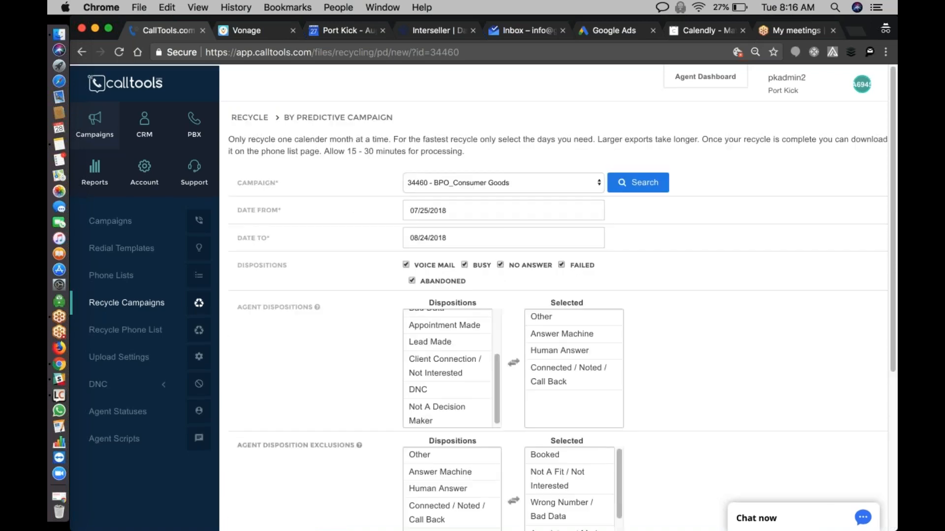
left_click(421, 208)
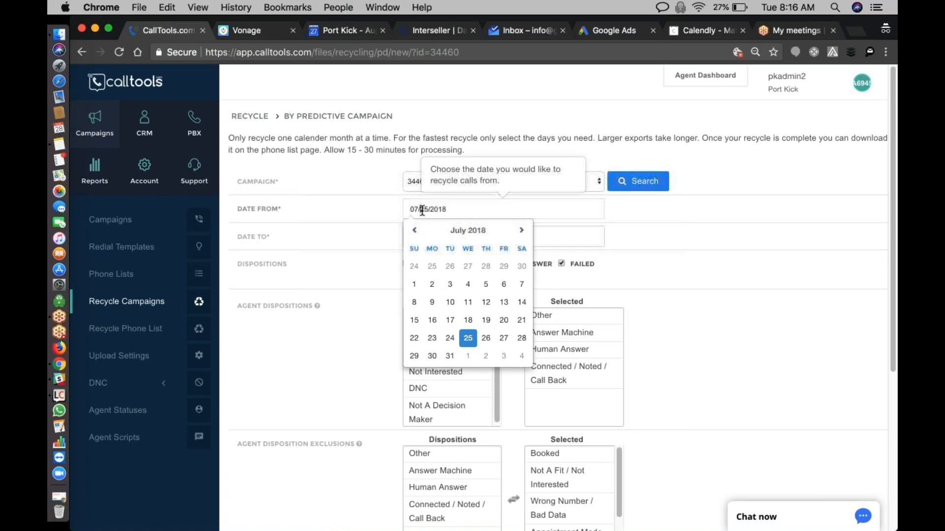
left_click(359, 217)
scroll(364, 253, "down", 5)
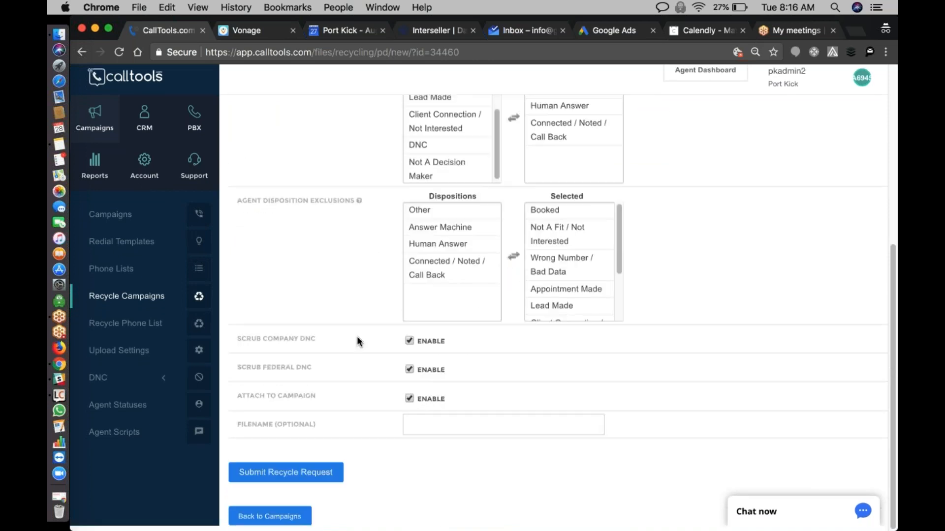
left_click(336, 484)
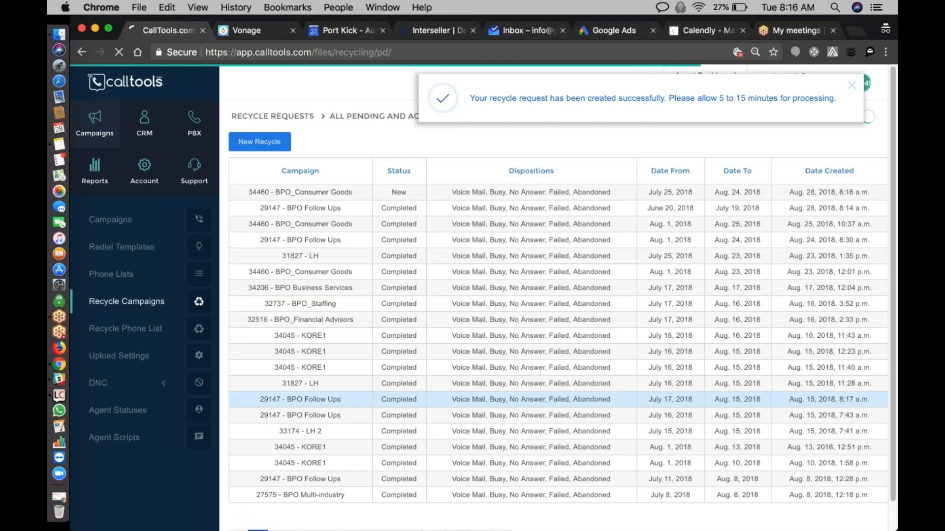
left_click(110, 219)
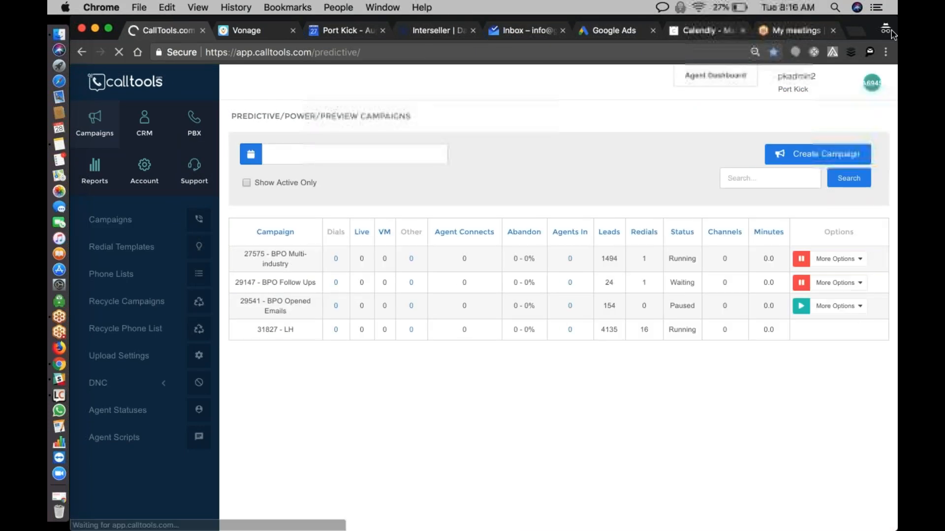